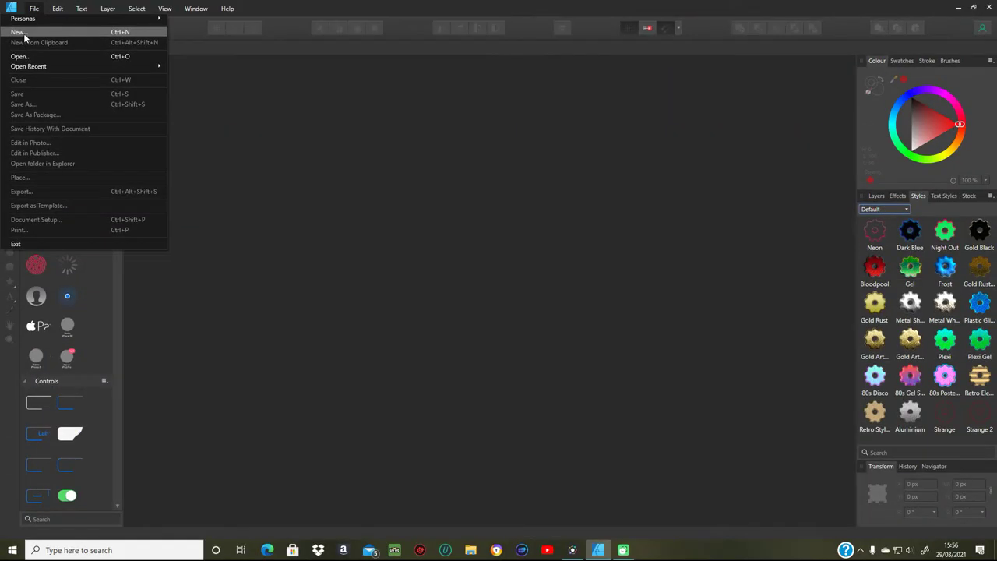
Step: Start a new blank document from the A4 preset in portrait orientation
{"action": "left_click", "coordinate": [24, 34]}
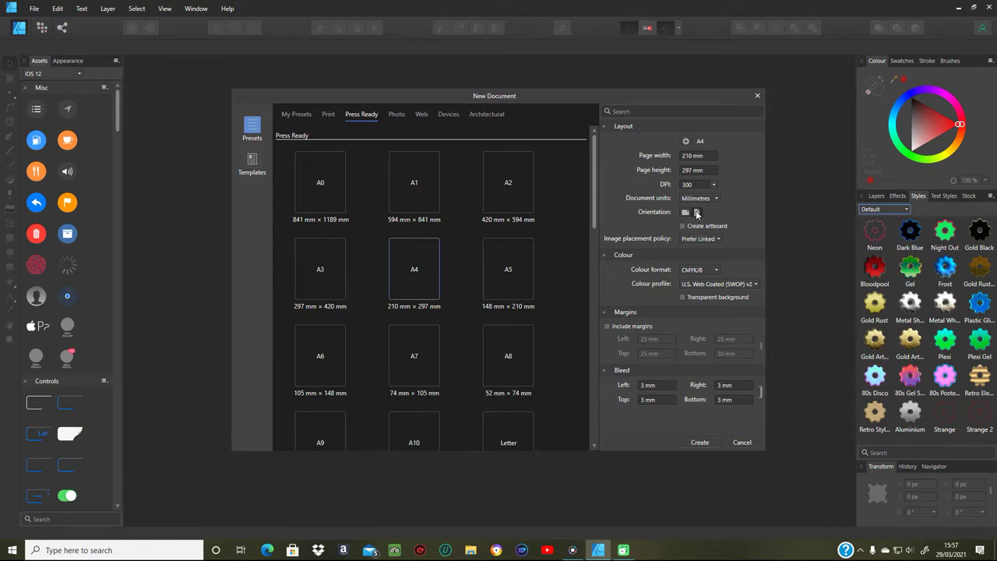
{"action": "left_click", "coordinate": [695, 444]}
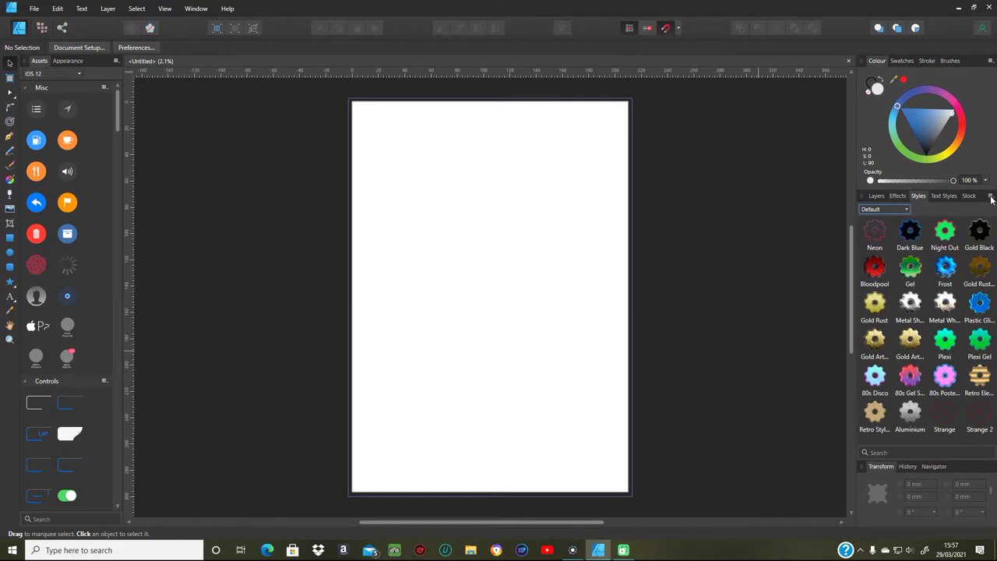
Step: Add an empty category to the Styles panel and rename it from 'Unnamed' to 'multicolor'
{"action": "left_click", "coordinate": [991, 195]}
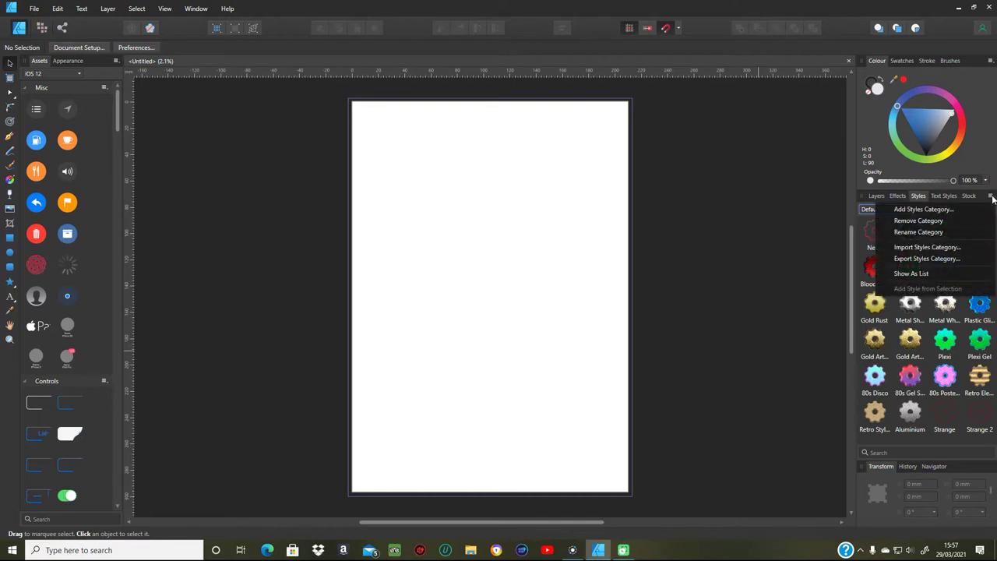
{"action": "left_click", "coordinate": [941, 211]}
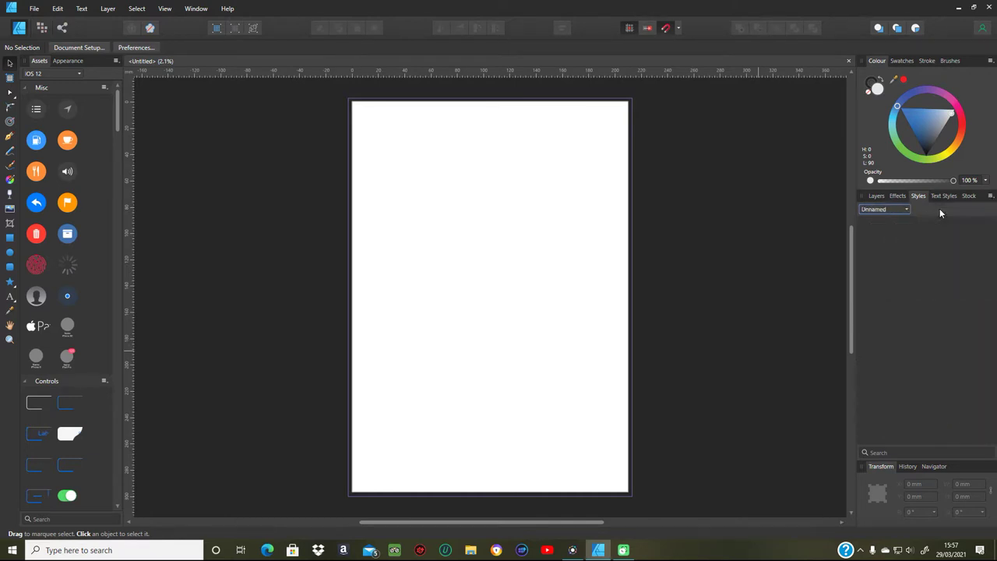
{"action": "left_click", "coordinate": [888, 210]}
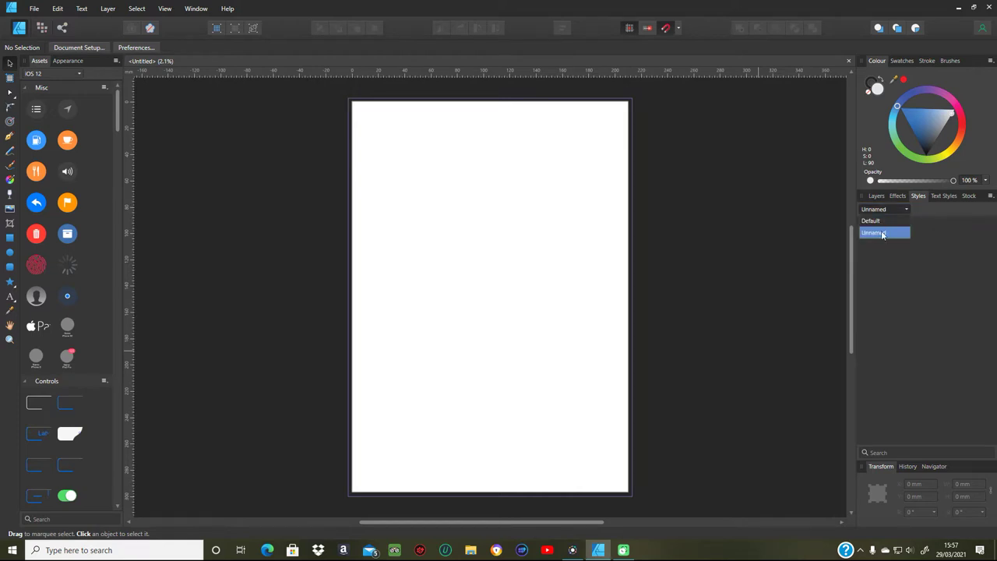
{"action": "right_click", "coordinate": [882, 234]}
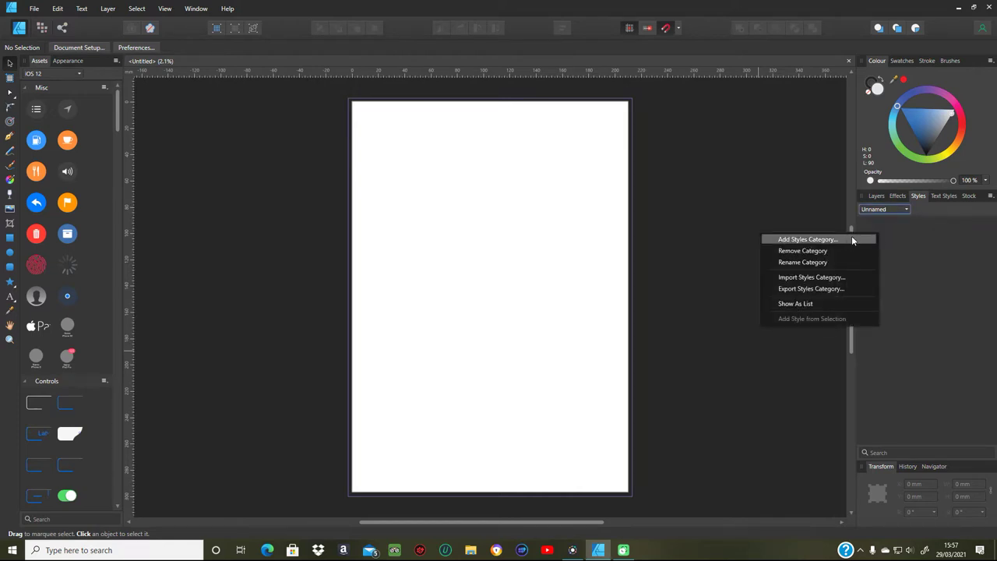
{"action": "left_click", "coordinate": [818, 262]}
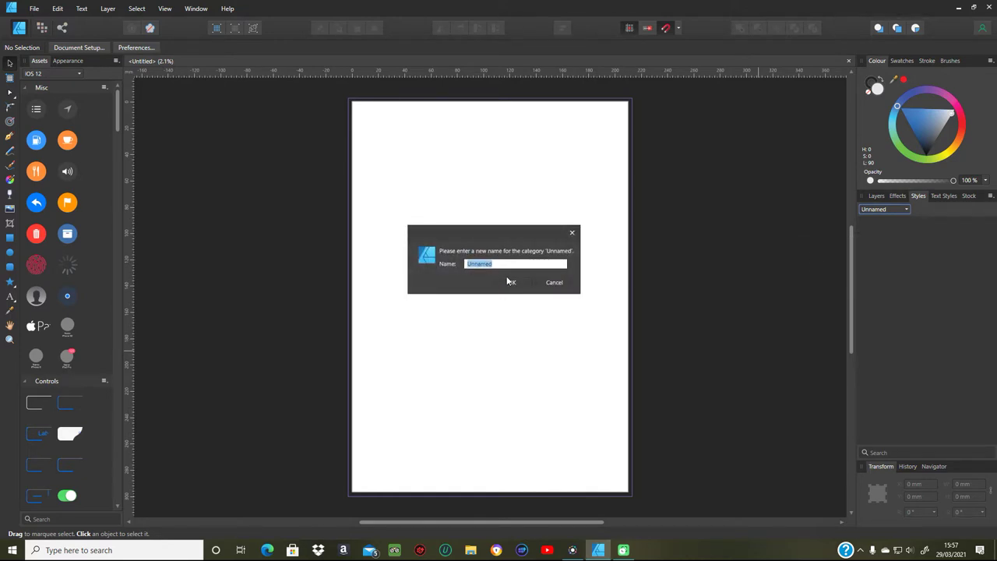
{"action": "type", "text": "multicolor"}
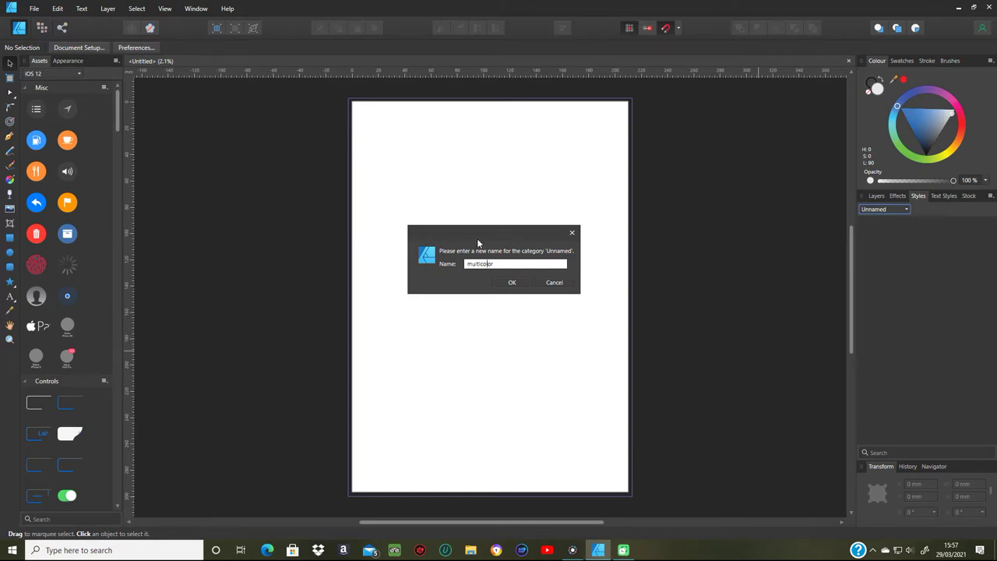
{"action": "left_click", "coordinate": [518, 284]}
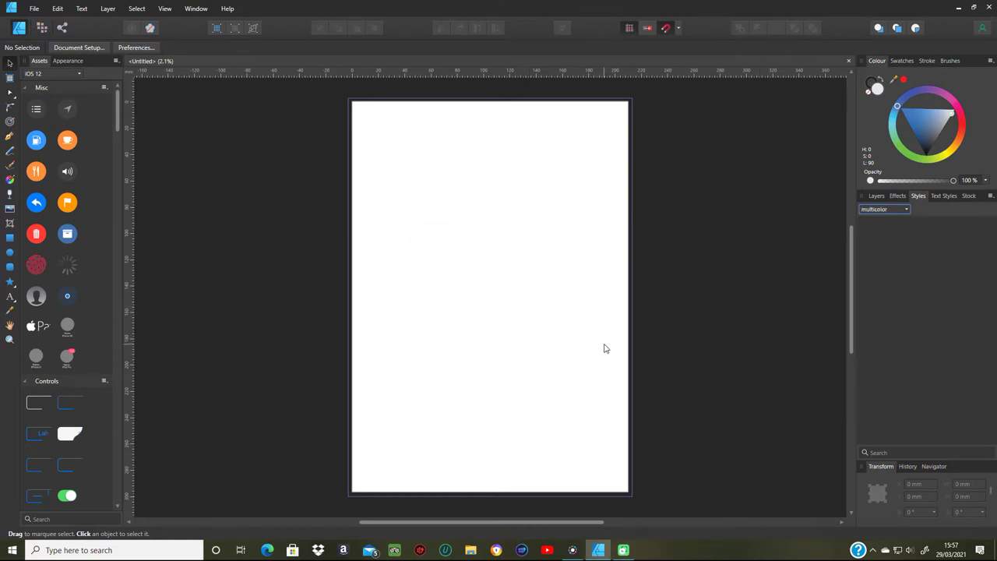
Step: Draw a rectangle stretched to the page edges (210 × 300 mm) and fill it solid yellow
{"action": "left_click", "coordinate": [10, 239]}
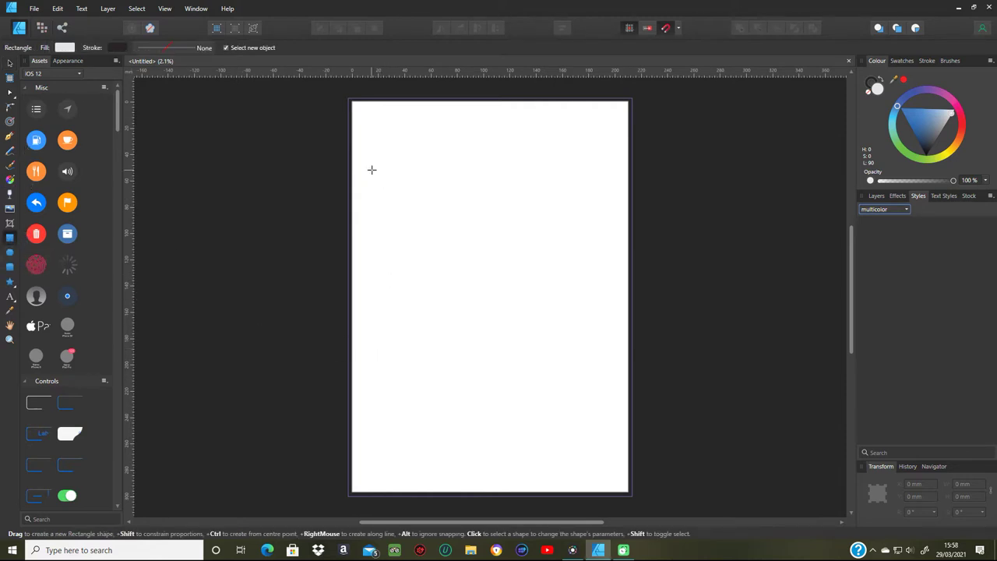
{"action": "left_click_drag", "start_coordinate": [363, 176], "coordinate": [628, 402]}
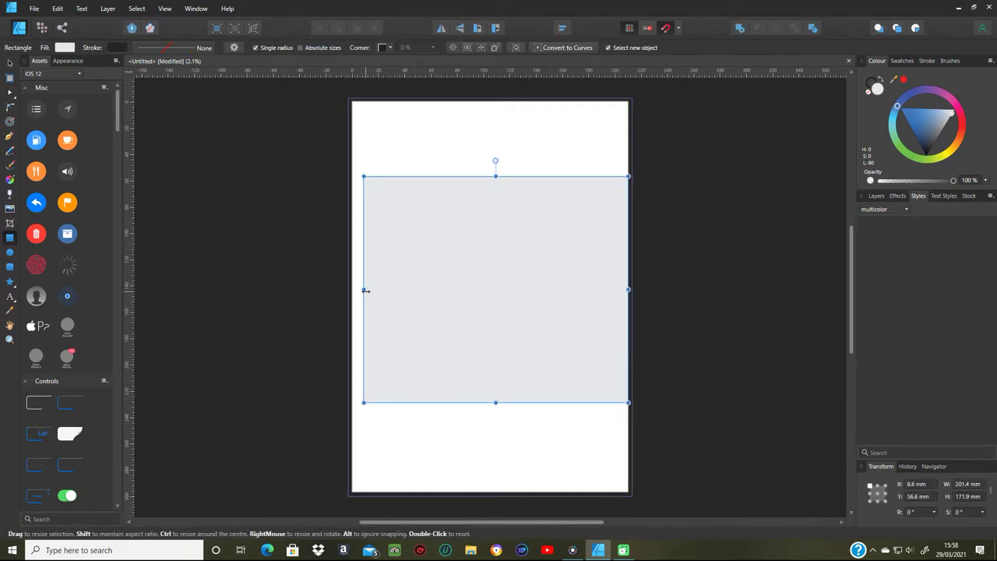
{"action": "left_click_drag", "start_coordinate": [364, 288], "coordinate": [352, 289]}
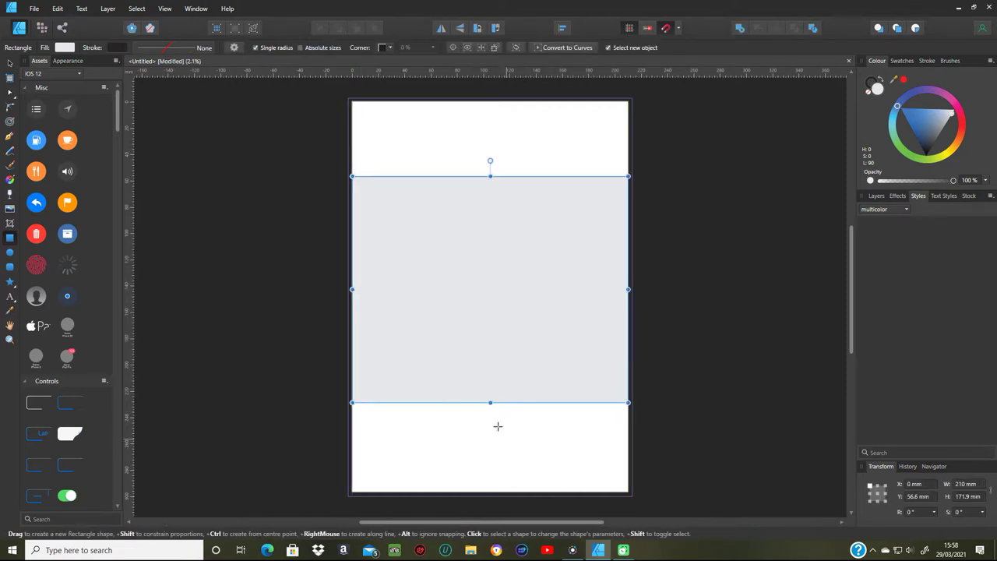
{"action": "left_click_drag", "start_coordinate": [493, 406], "coordinate": [491, 495]}
{"action": "left_click_drag", "start_coordinate": [490, 176], "coordinate": [489, 103]}
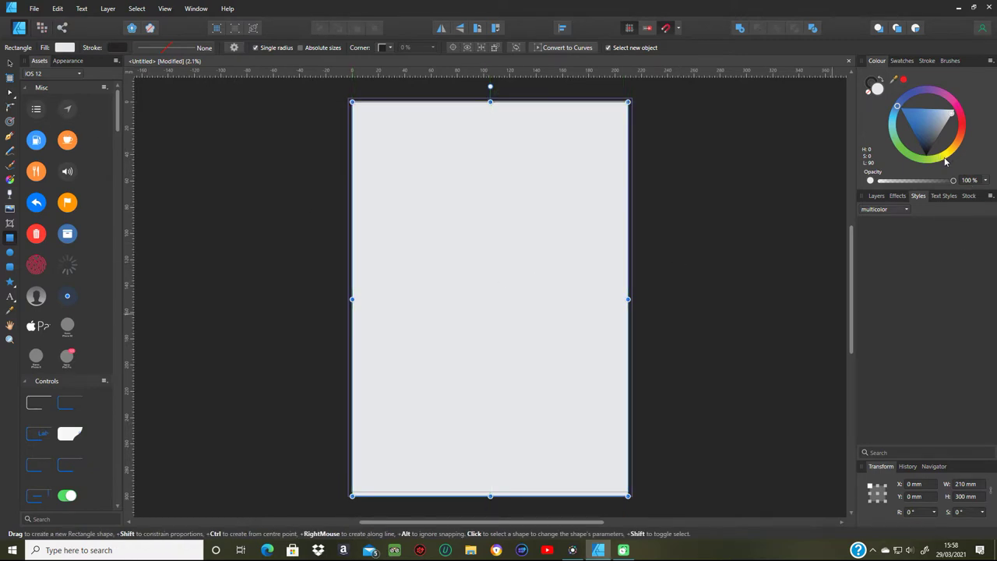
{"action": "left_click_drag", "start_coordinate": [945, 162], "coordinate": [945, 151]}
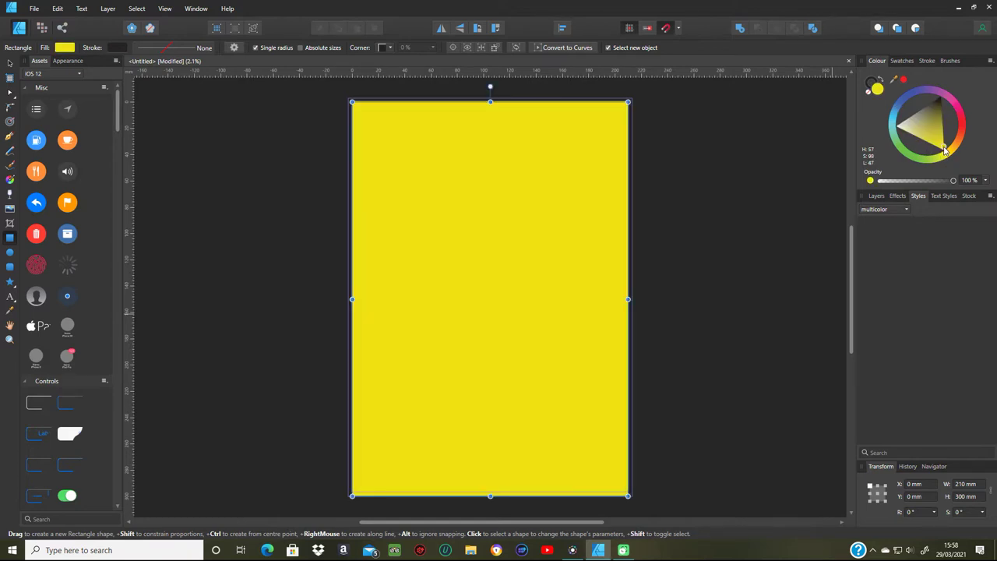
Step: Set the Paint Brush width to about 100 px
{"action": "left_click", "coordinate": [10, 166]}
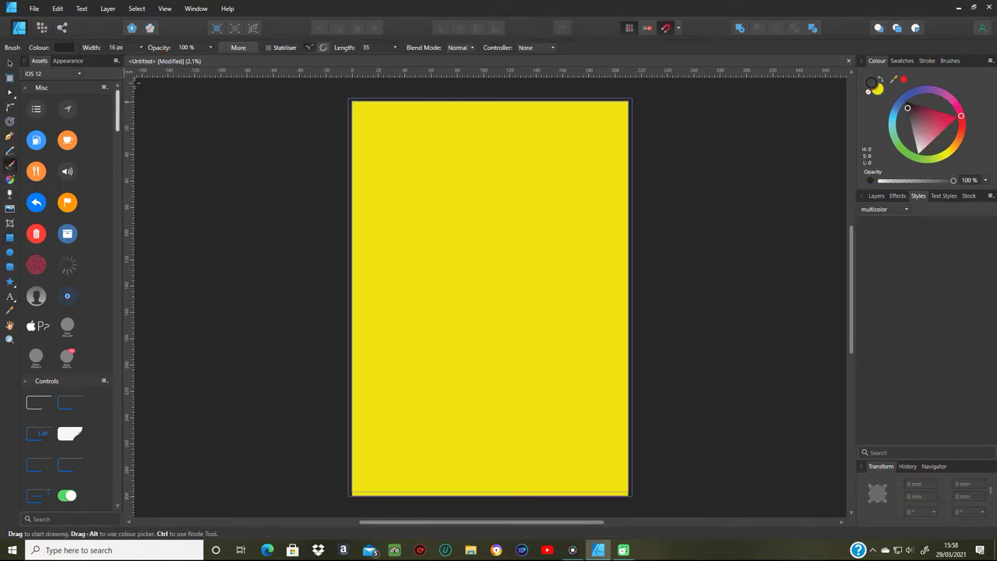
{"action": "left_click", "coordinate": [138, 48]}
{"action": "left_click", "coordinate": [140, 49]}
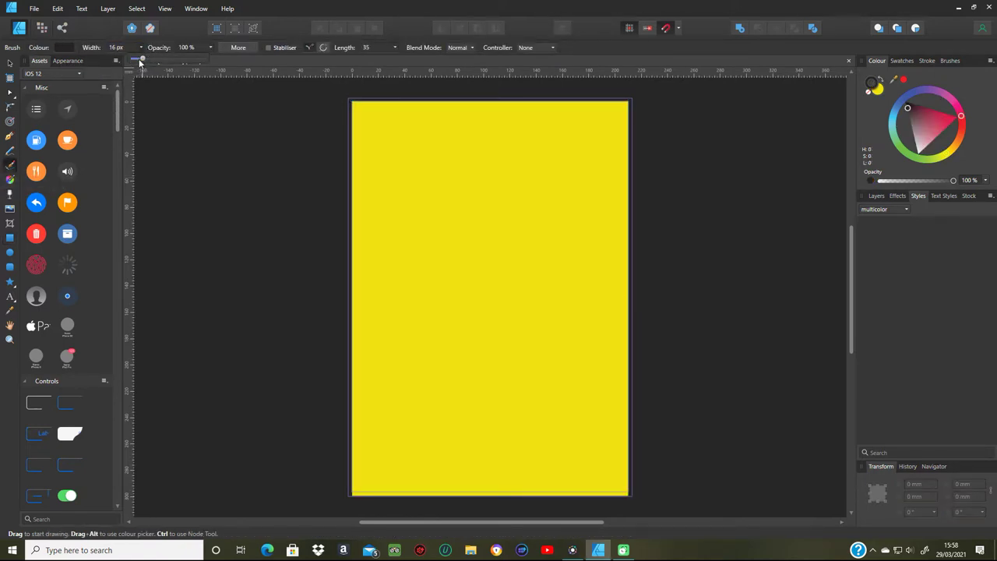
{"action": "left_click_drag", "start_coordinate": [158, 64], "coordinate": [173, 71]}
Step: Paint three wavy black strokes across the page, near the top, middle and bottom
{"action": "mouse_move", "coordinate": [353, 147]}
{"action": "left_mouse_down"}
{"action": "mouse_move", "coordinate": [424, 133]}
{"action": "mouse_move", "coordinate": [465, 158]}
{"action": "mouse_move", "coordinate": [534, 139]}
{"action": "mouse_move", "coordinate": [581, 160]}
{"action": "mouse_move", "coordinate": [628, 138]}
{"action": "left_mouse_up"}
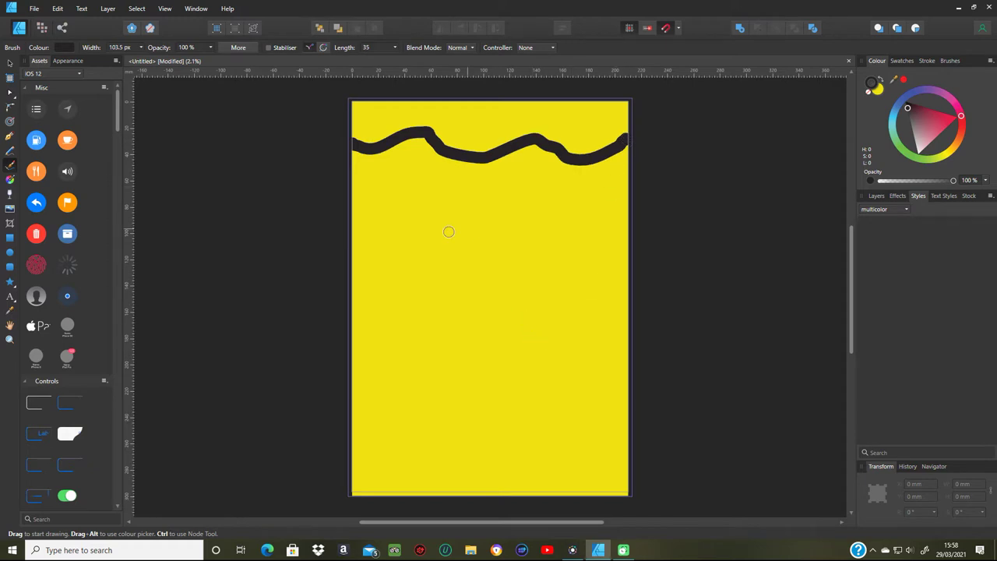
{"action": "mouse_move", "coordinate": [357, 264]}
{"action": "left_mouse_down"}
{"action": "mouse_move", "coordinate": [369, 273]}
{"action": "mouse_move", "coordinate": [438, 257]}
{"action": "mouse_move", "coordinate": [458, 281]}
{"action": "mouse_move", "coordinate": [540, 263]}
{"action": "mouse_move", "coordinate": [595, 281]}
{"action": "mouse_move", "coordinate": [623, 274]}
{"action": "mouse_move", "coordinate": [629, 285]}
{"action": "left_mouse_up"}
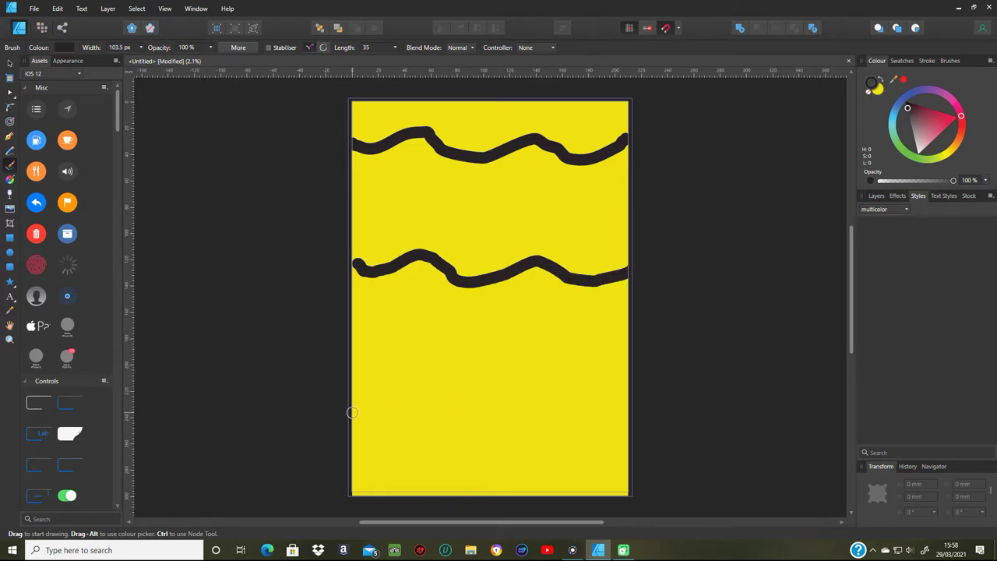
{"action": "mouse_move", "coordinate": [352, 412]}
{"action": "left_mouse_down"}
{"action": "mouse_move", "coordinate": [385, 434]}
{"action": "mouse_move", "coordinate": [421, 418]}
{"action": "mouse_move", "coordinate": [450, 423]}
{"action": "mouse_move", "coordinate": [475, 445]}
{"action": "mouse_move", "coordinate": [582, 434]}
{"action": "mouse_move", "coordinate": [658, 460]}
{"action": "left_mouse_up"}
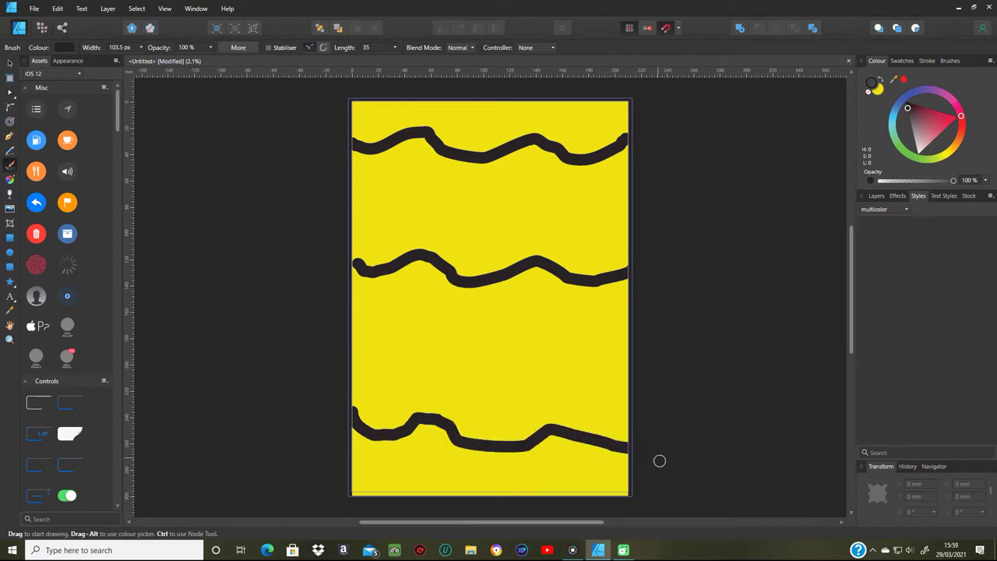
Step: Switch the brush to pinkish red and paint four wavy strokes beside the black waves
{"action": "left_click", "coordinate": [945, 123]}
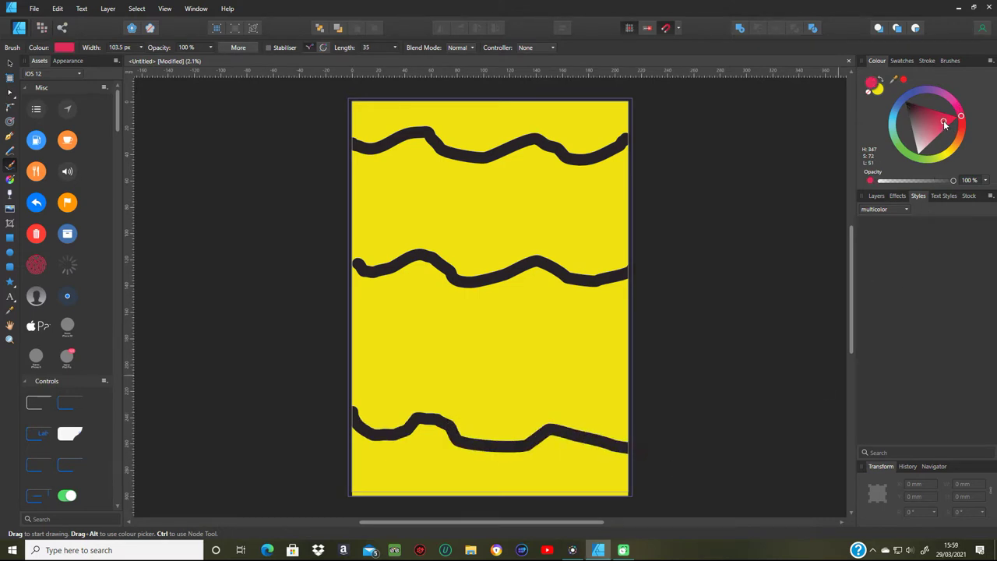
{"action": "mouse_move", "coordinate": [352, 172]}
{"action": "left_mouse_down"}
{"action": "mouse_move", "coordinate": [414, 169]}
{"action": "mouse_move", "coordinate": [464, 192]}
{"action": "mouse_move", "coordinate": [543, 180]}
{"action": "mouse_move", "coordinate": [634, 177]}
{"action": "left_mouse_up"}
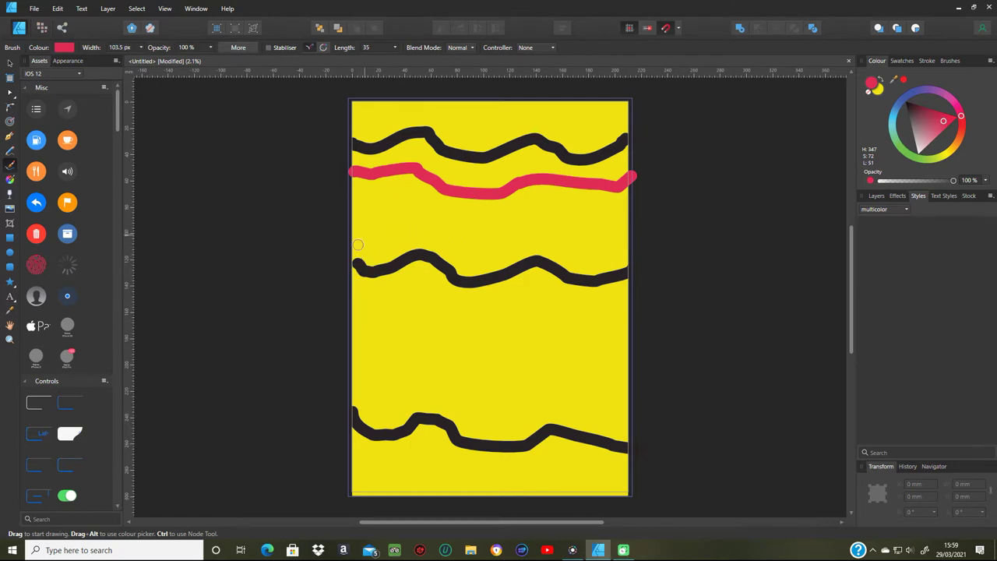
{"action": "mouse_move", "coordinate": [358, 245]}
{"action": "left_mouse_down"}
{"action": "mouse_move", "coordinate": [428, 238]}
{"action": "mouse_move", "coordinate": [513, 257]}
{"action": "mouse_move", "coordinate": [547, 238]}
{"action": "mouse_move", "coordinate": [614, 252]}
{"action": "mouse_move", "coordinate": [629, 243]}
{"action": "left_mouse_up"}
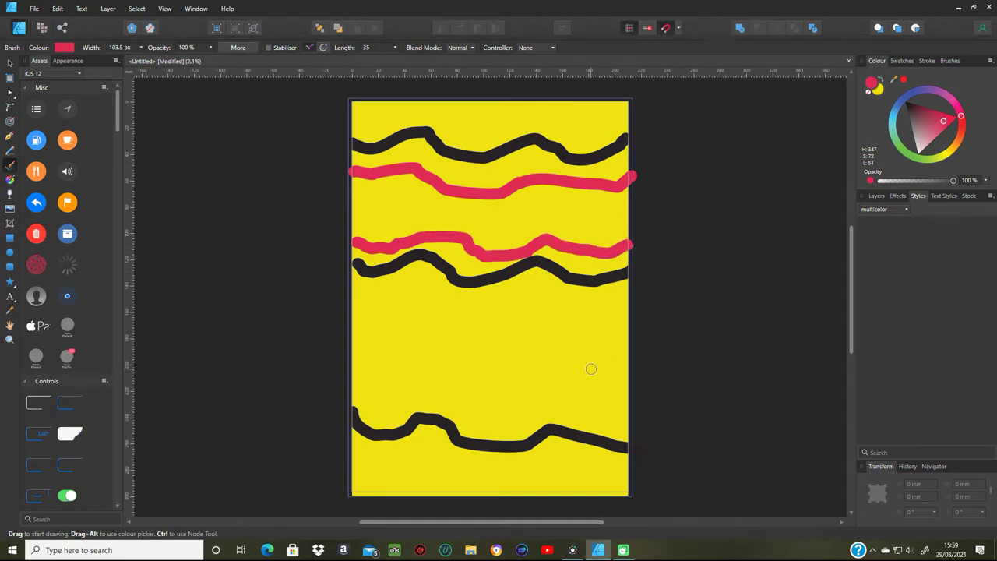
{"action": "mouse_move", "coordinate": [349, 391]}
{"action": "left_mouse_down"}
{"action": "mouse_move", "coordinate": [377, 405]}
{"action": "mouse_move", "coordinate": [421, 392]}
{"action": "mouse_move", "coordinate": [472, 406]}
{"action": "mouse_move", "coordinate": [575, 398]}
{"action": "mouse_move", "coordinate": [631, 421]}
{"action": "left_mouse_up"}
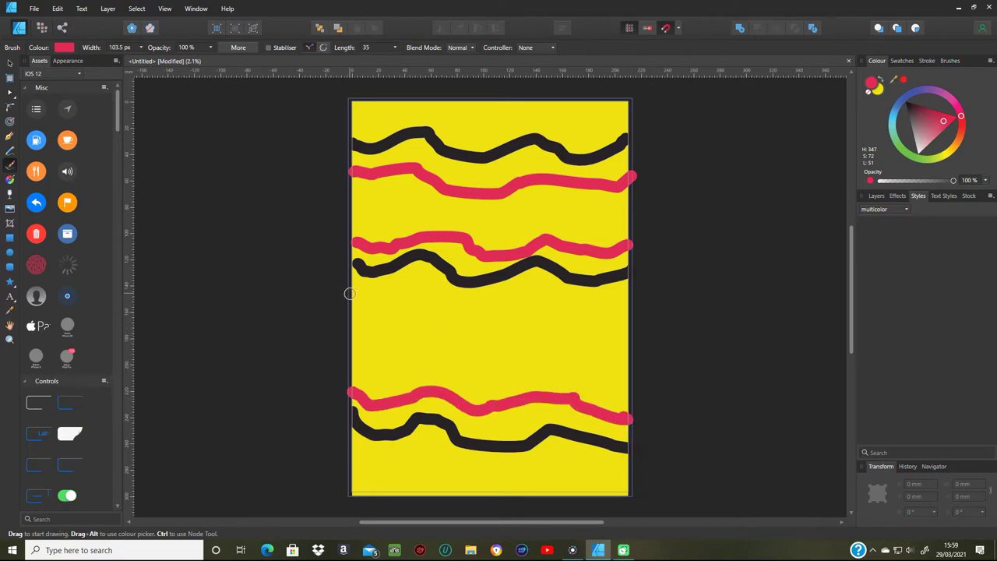
{"action": "mouse_move", "coordinate": [349, 291]}
{"action": "left_mouse_down"}
{"action": "mouse_move", "coordinate": [419, 286]}
{"action": "mouse_move", "coordinate": [491, 310]}
{"action": "mouse_move", "coordinate": [536, 291]}
{"action": "mouse_move", "coordinate": [615, 305]}
{"action": "mouse_move", "coordinate": [629, 292]}
{"action": "left_mouse_up"}
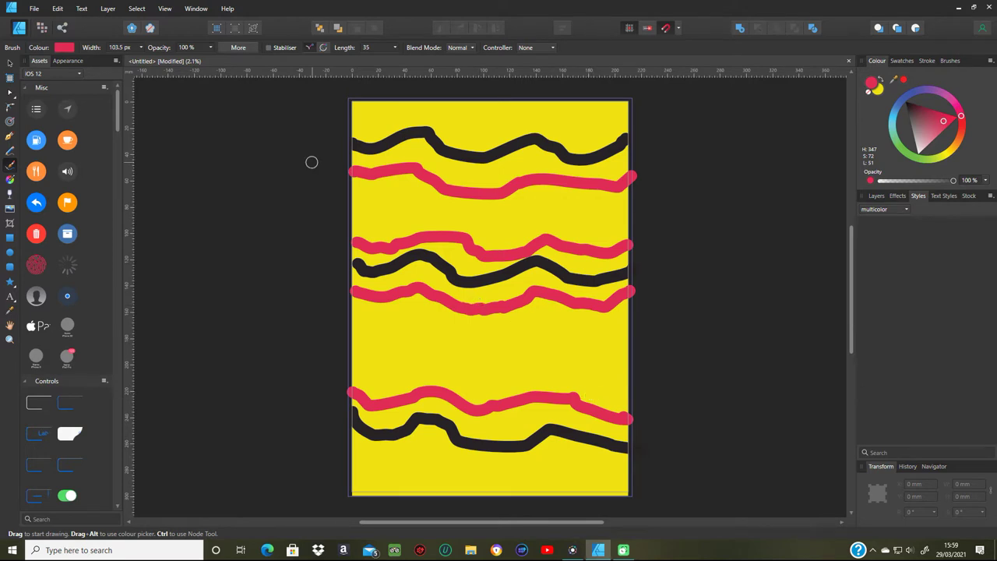
{"action": "left_click", "coordinate": [10, 63]}
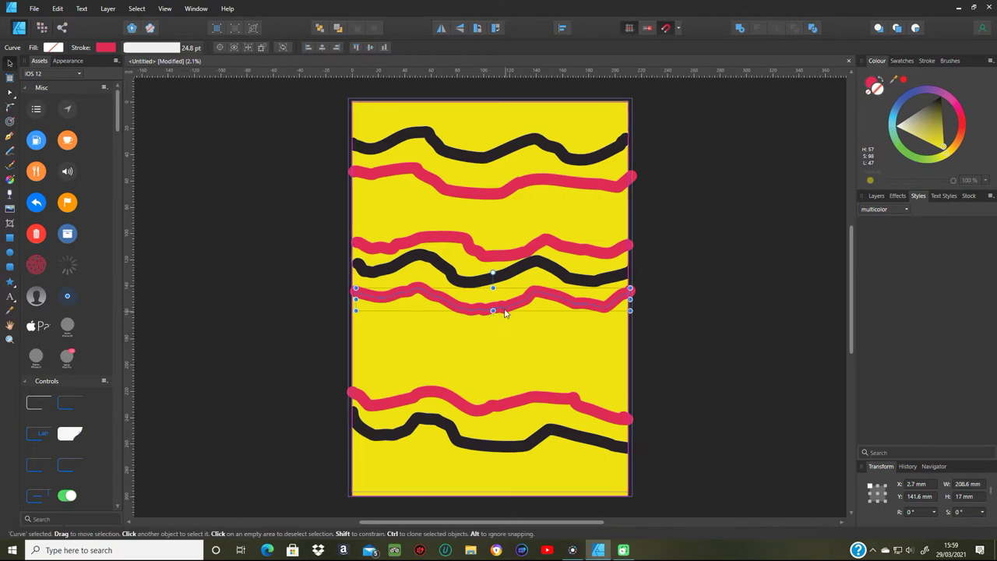
Step: Move the middle black stroke and the pink stroke above it lower, and nudge the upper pink stroke up
{"action": "left_click_drag", "start_coordinate": [493, 311], "coordinate": [491, 335]}
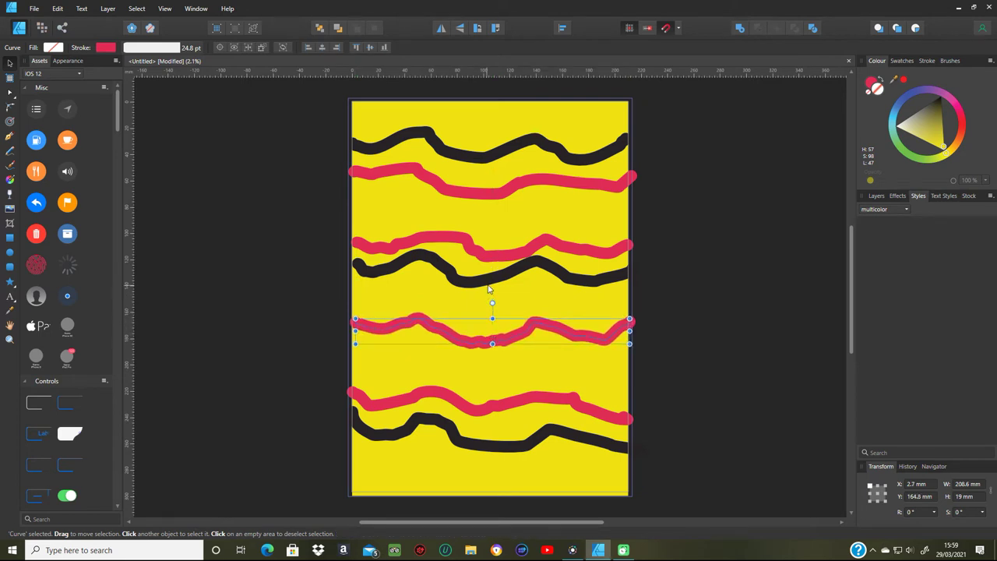
{"action": "left_click", "coordinate": [489, 287]}
{"action": "left_click_drag", "start_coordinate": [488, 290], "coordinate": [490, 318]}
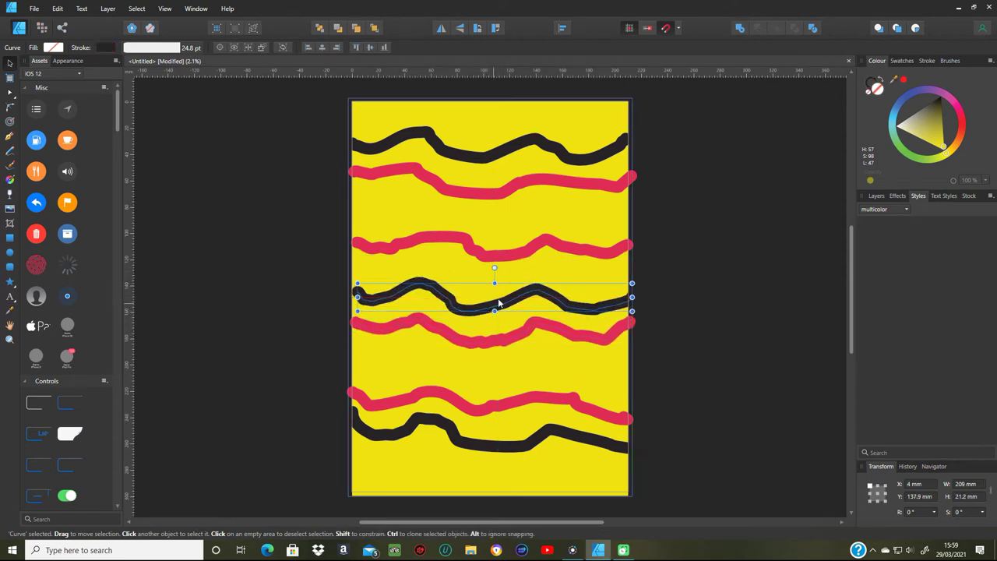
{"action": "left_click_drag", "start_coordinate": [491, 252], "coordinate": [489, 279]}
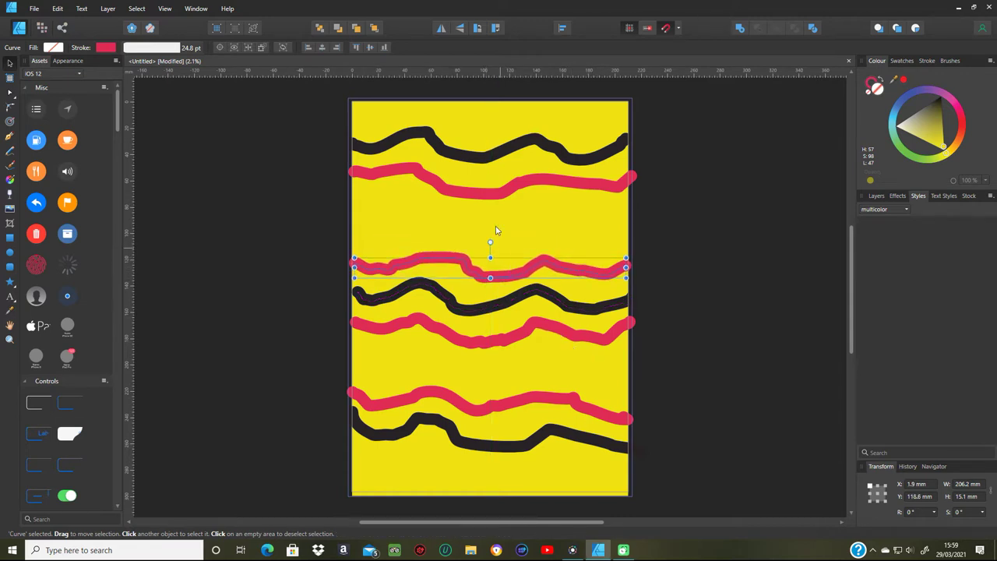
{"action": "left_click_drag", "start_coordinate": [479, 197], "coordinate": [484, 190]}
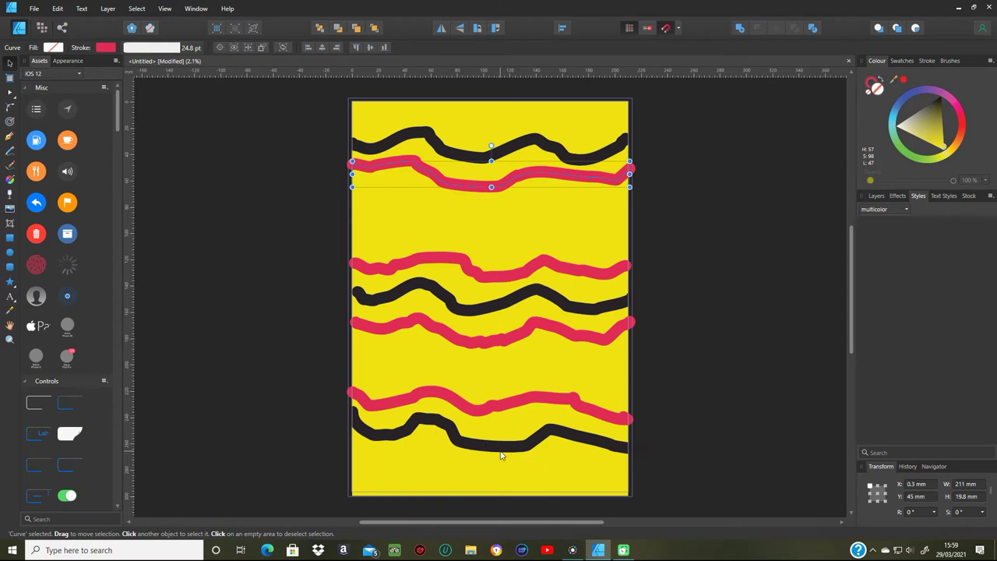
Step: Shift the bottom black and red stripes down, with the lower red stripe at Y 237.2 mm
{"action": "left_click_drag", "start_coordinate": [501, 454], "coordinate": [496, 447]}
{"action": "left_click_drag", "start_coordinate": [491, 411], "coordinate": [490, 433]}
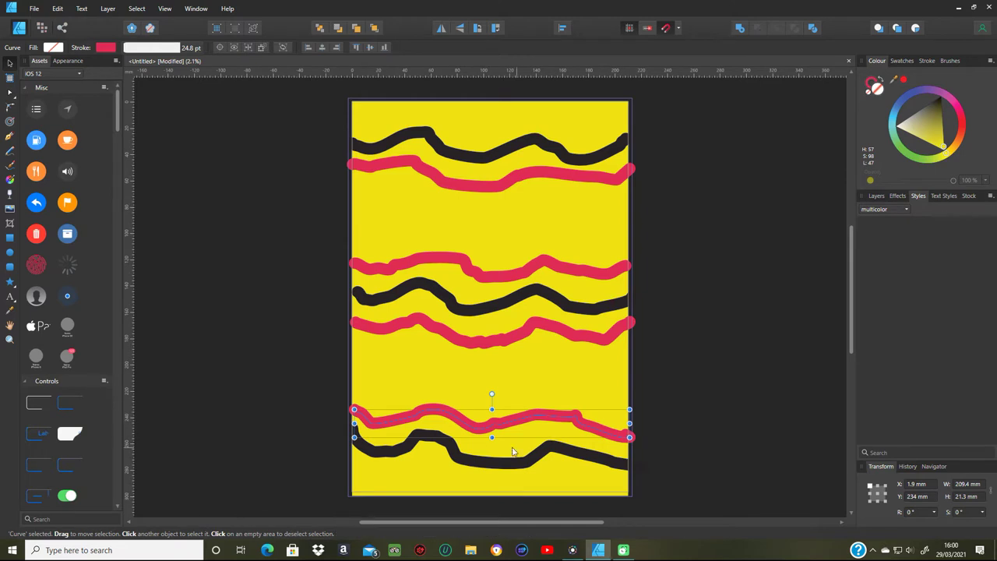
{"action": "left_click_drag", "start_coordinate": [491, 467], "coordinate": [515, 429]}
{"action": "left_click", "coordinate": [515, 423]}
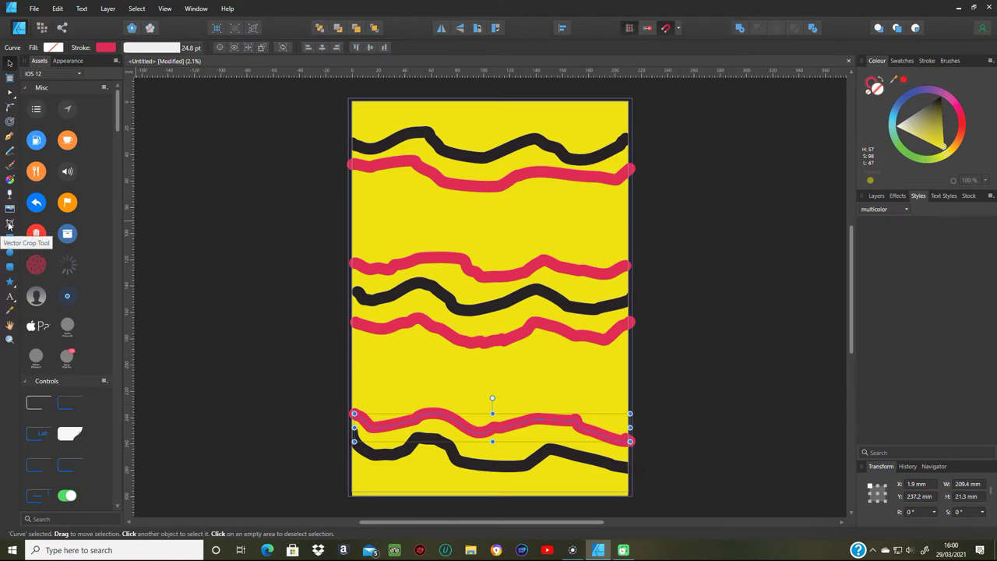
Step: Select all eight objects and group them
{"action": "left_click", "coordinate": [136, 9]}
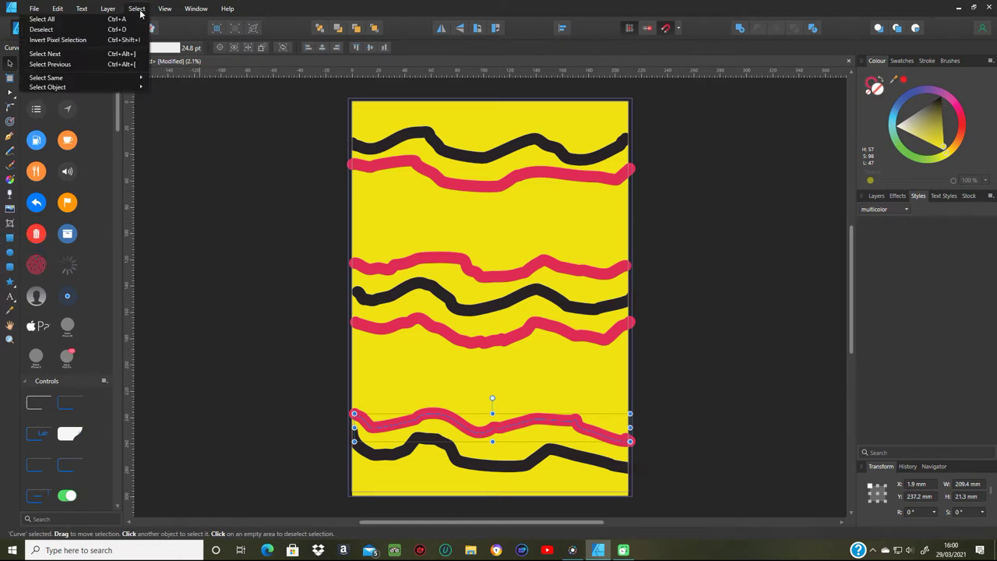
{"action": "left_click", "coordinate": [134, 17]}
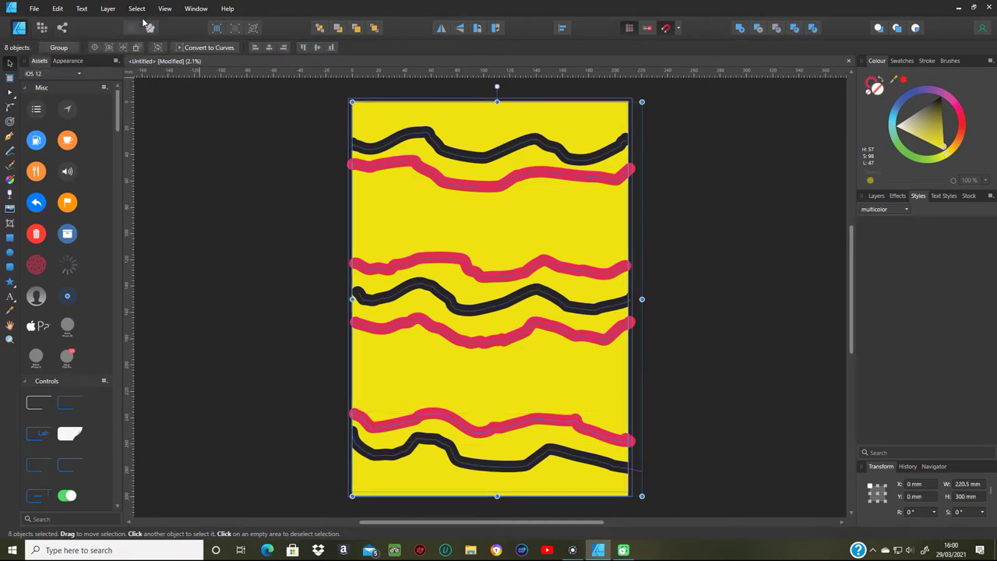
{"action": "left_click", "coordinate": [61, 10]}
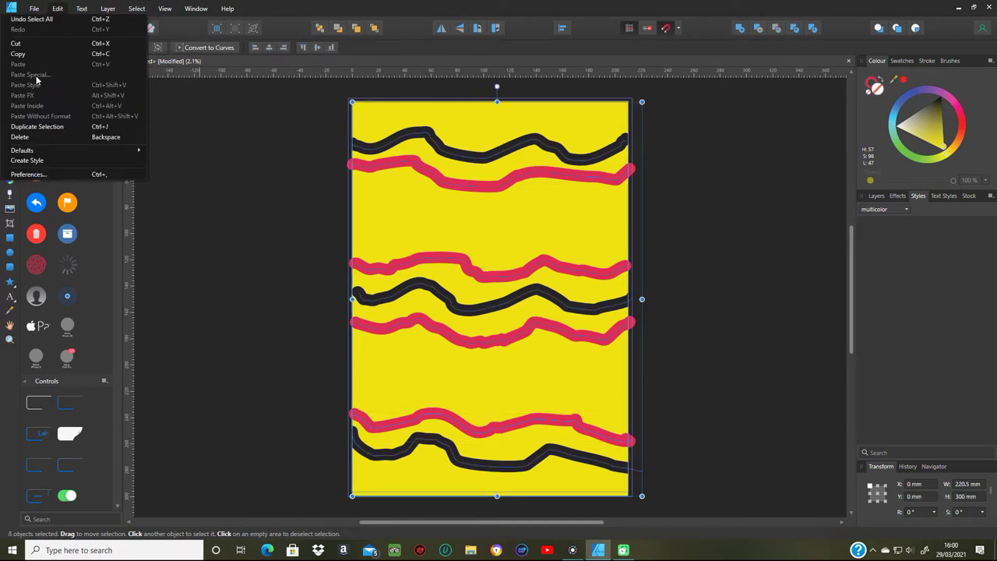
{"action": "right_click", "coordinate": [555, 193]}
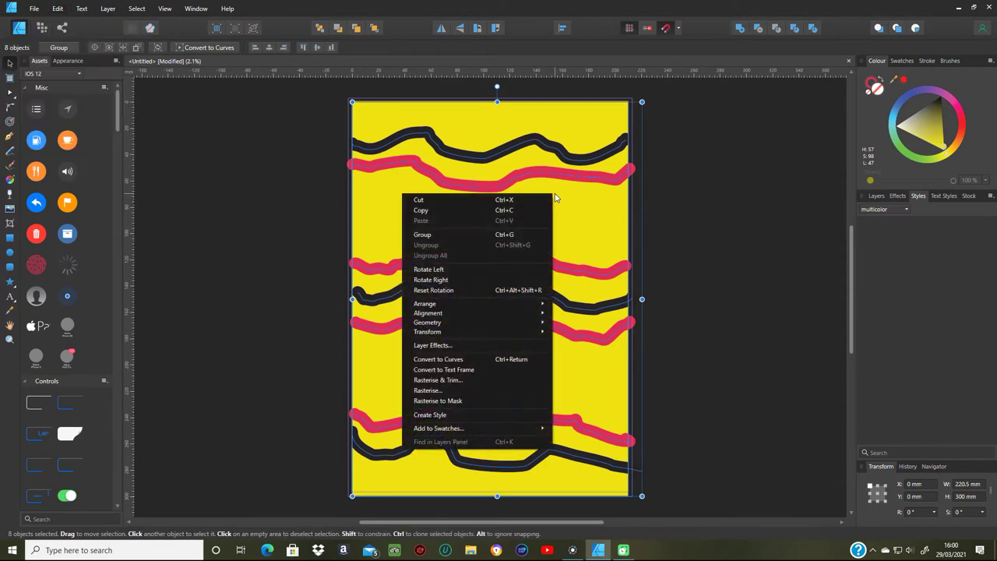
{"action": "left_click", "coordinate": [461, 235]}
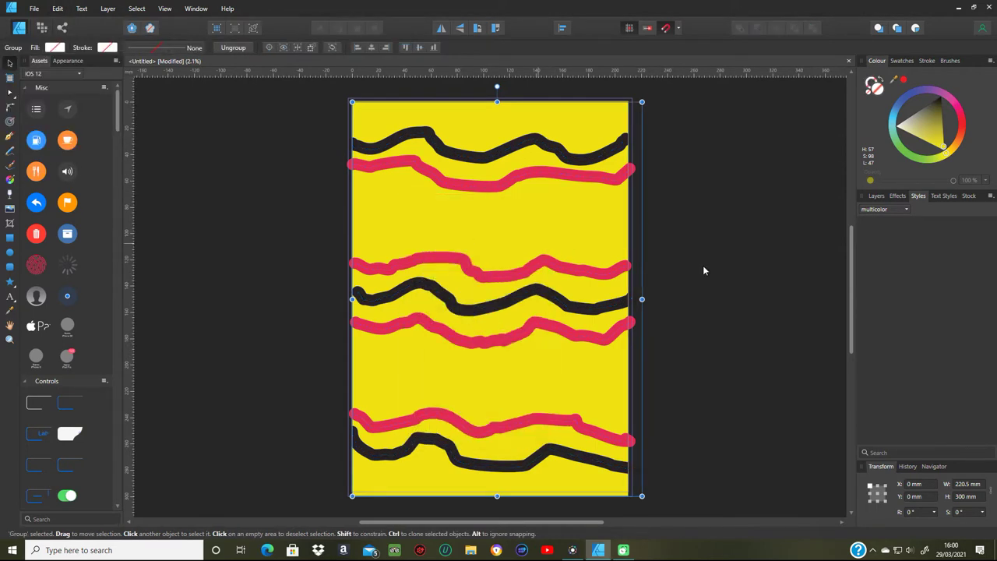
Step: Crop the group slightly inward on all four sides, to about 293 mm tall
{"action": "left_click", "coordinate": [10, 224]}
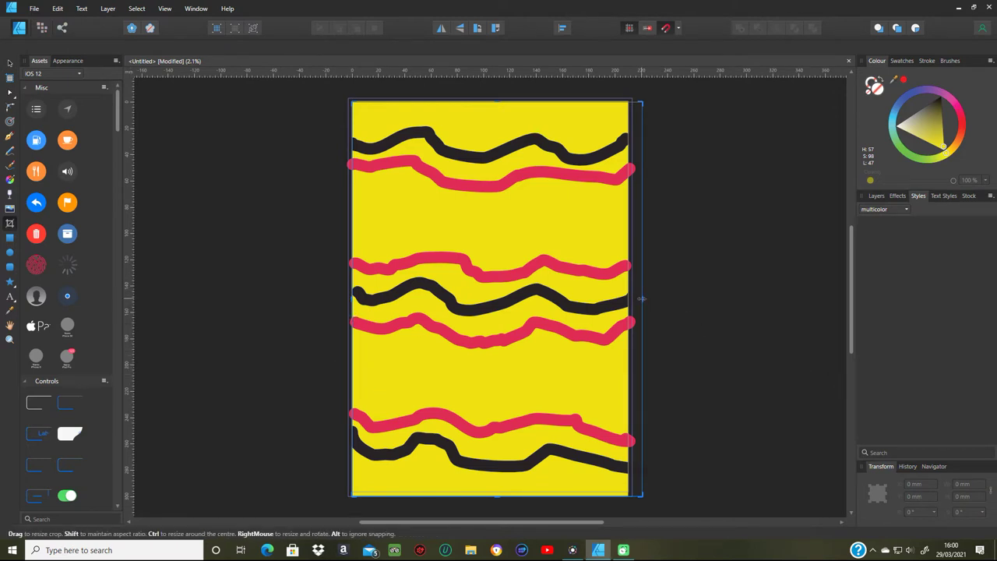
{"action": "left_click_drag", "start_coordinate": [640, 297], "coordinate": [628, 299]}
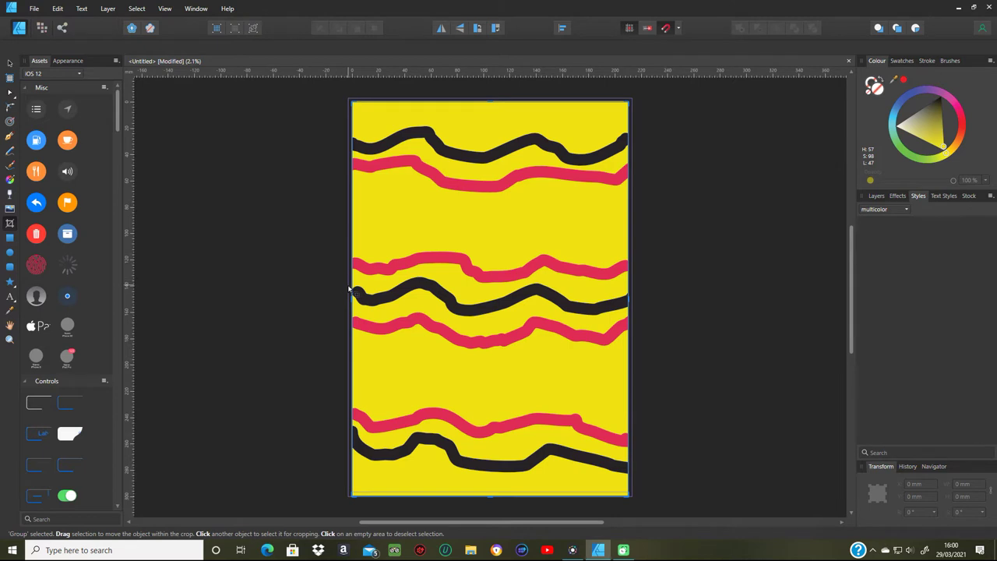
{"action": "left_click", "coordinate": [349, 289]}
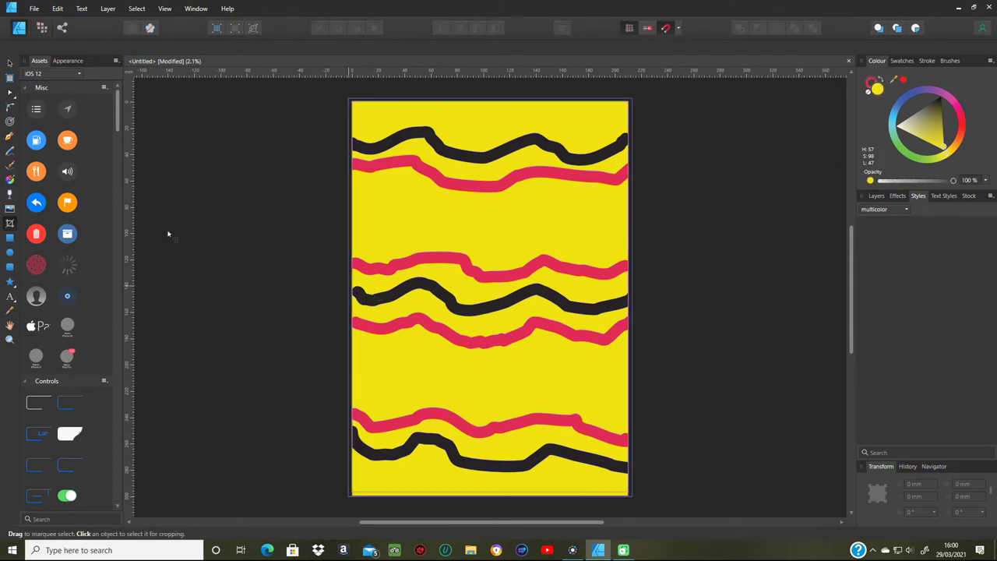
{"action": "left_click", "coordinate": [9, 63]}
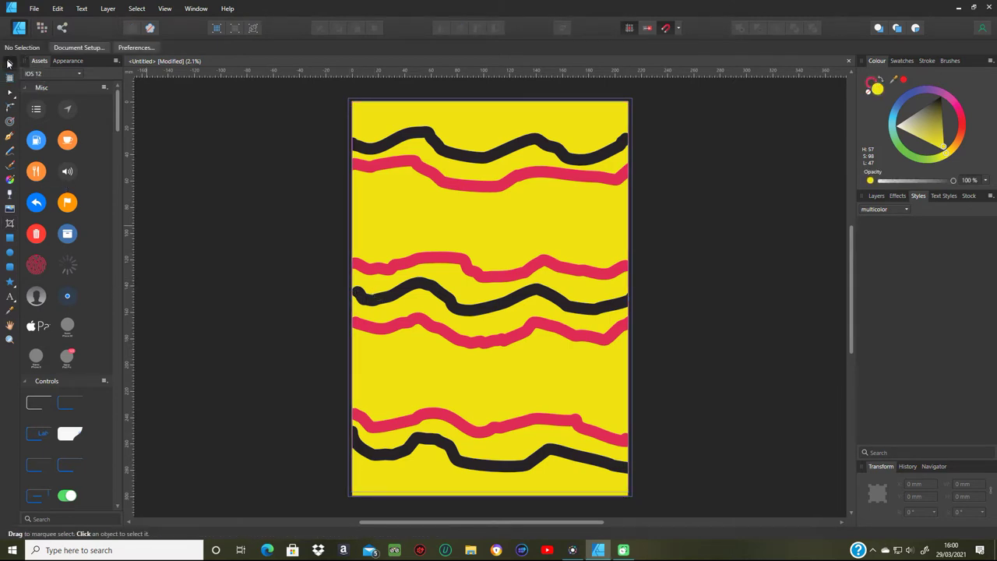
{"action": "left_click", "coordinate": [428, 273]}
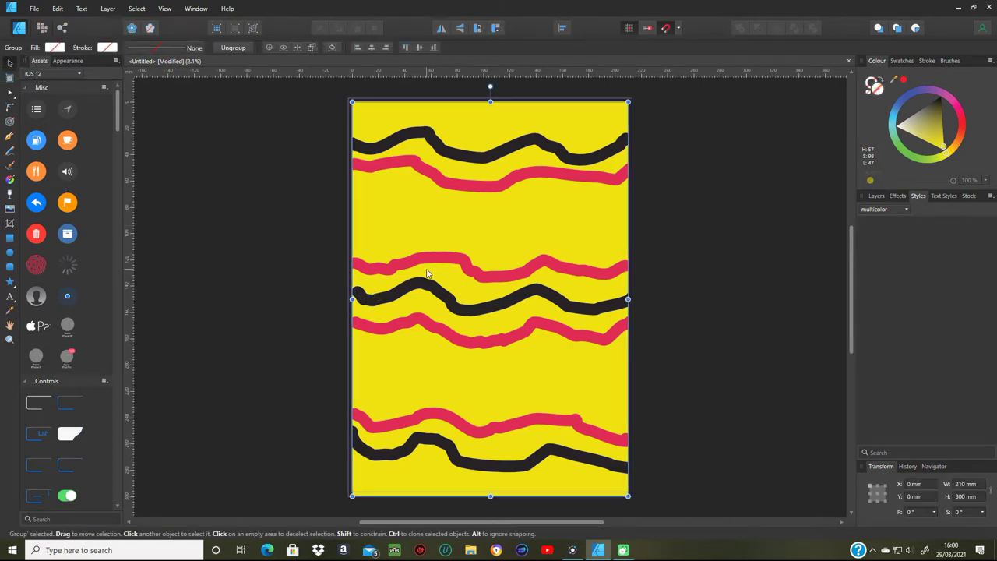
{"action": "left_click", "coordinate": [10, 223]}
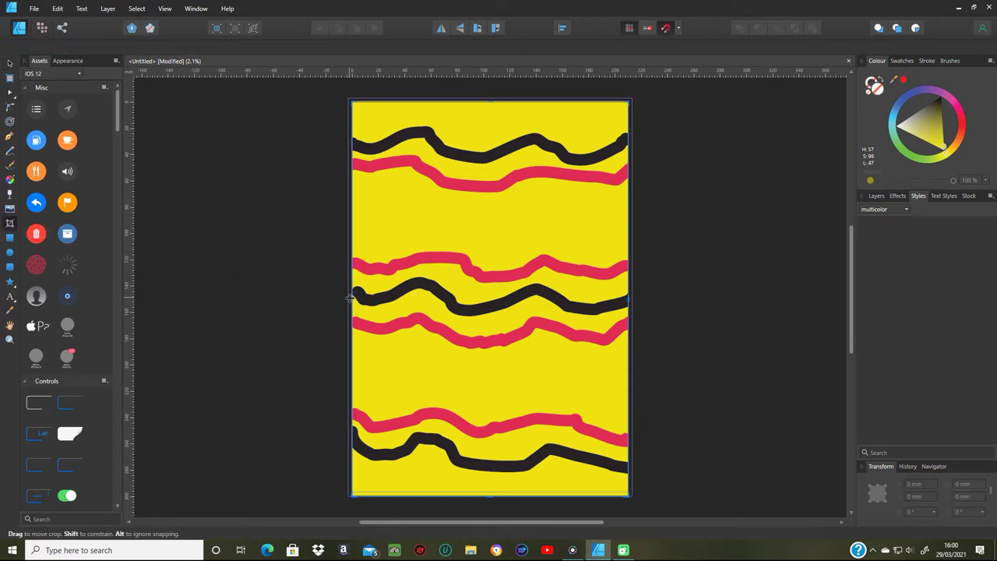
{"action": "left_click_drag", "start_coordinate": [350, 297], "coordinate": [350, 298]}
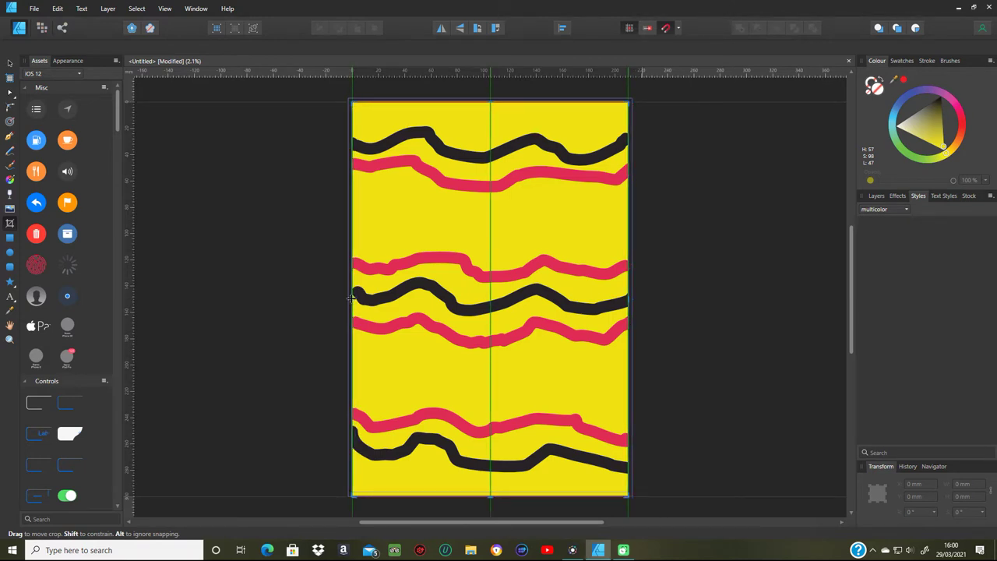
{"action": "left_click_drag", "start_coordinate": [350, 297], "coordinate": [352, 298]}
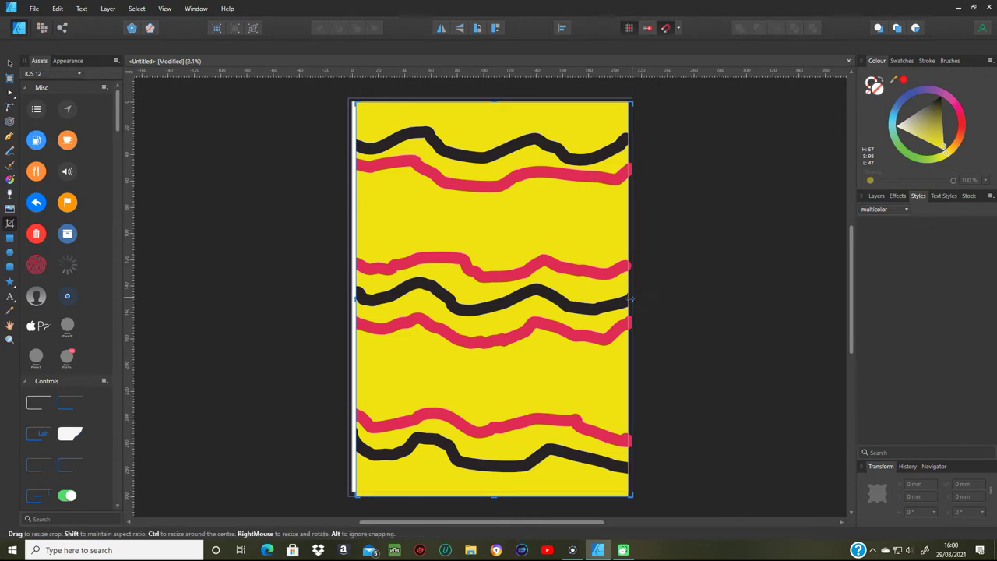
{"action": "left_click_drag", "start_coordinate": [630, 299], "coordinate": [622, 299]}
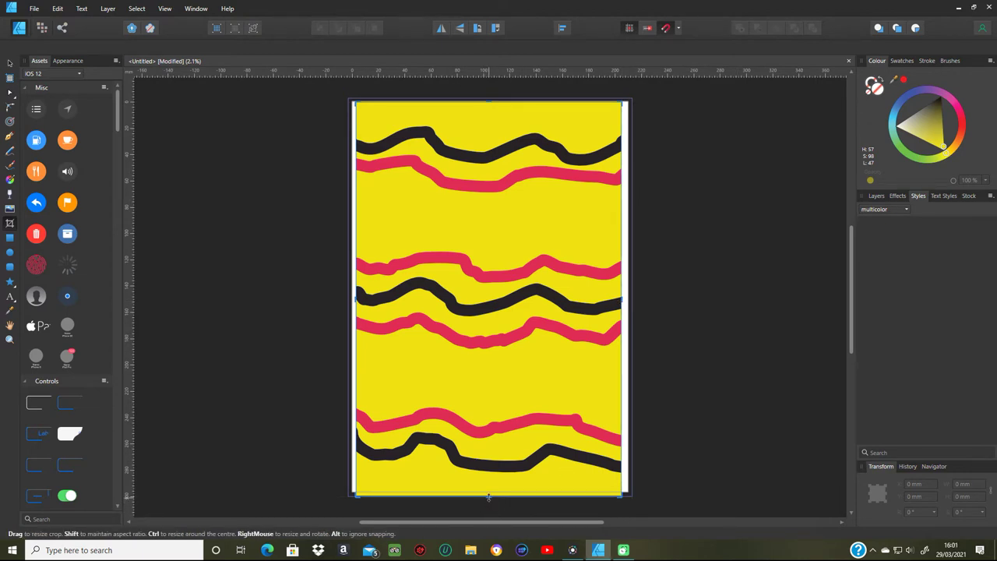
{"action": "left_click_drag", "start_coordinate": [489, 495], "coordinate": [489, 492]}
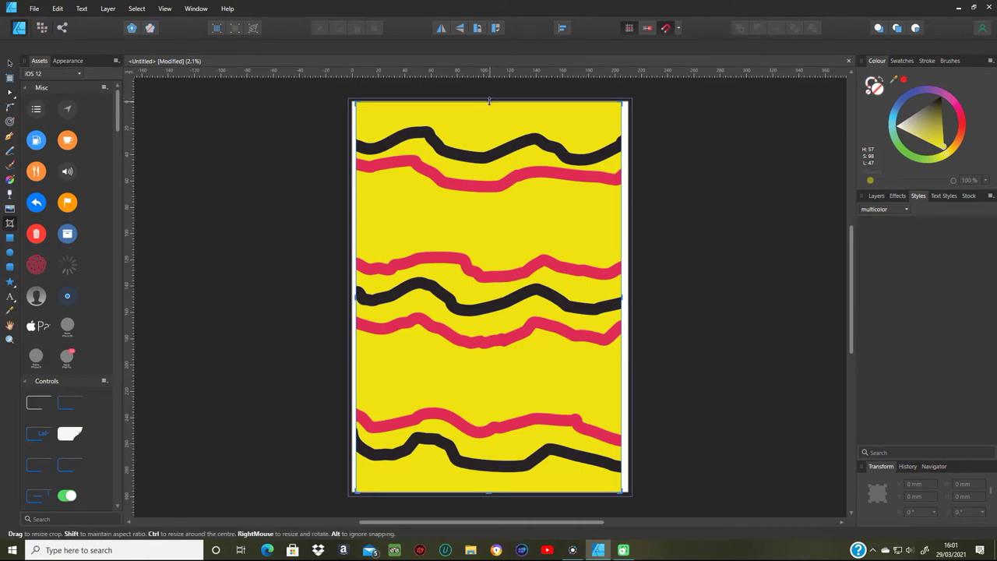
{"action": "left_click_drag", "start_coordinate": [488, 103], "coordinate": [489, 106]}
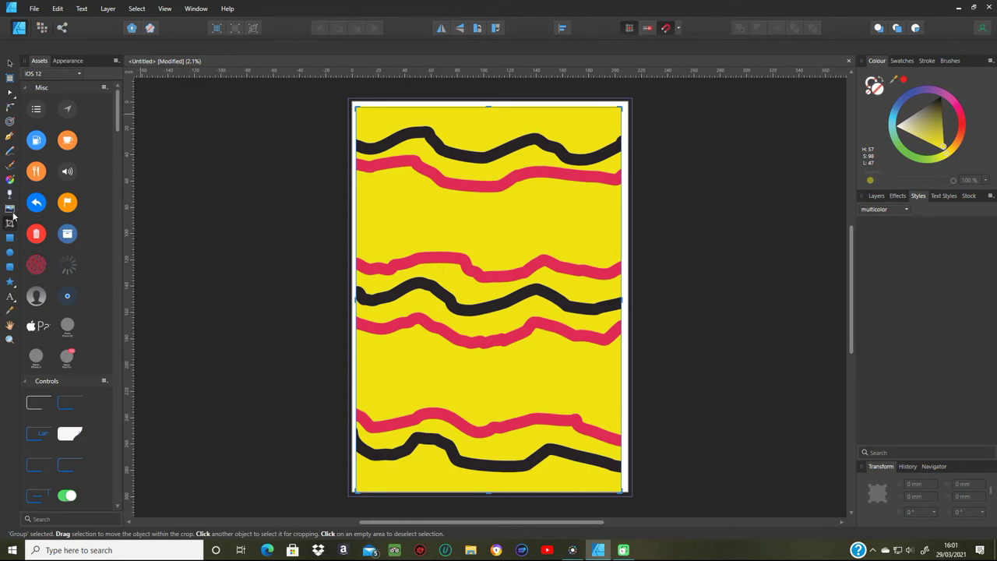
Step: Draw a small cyan circle near the upper left of the artwork
{"action": "left_click", "coordinate": [10, 253]}
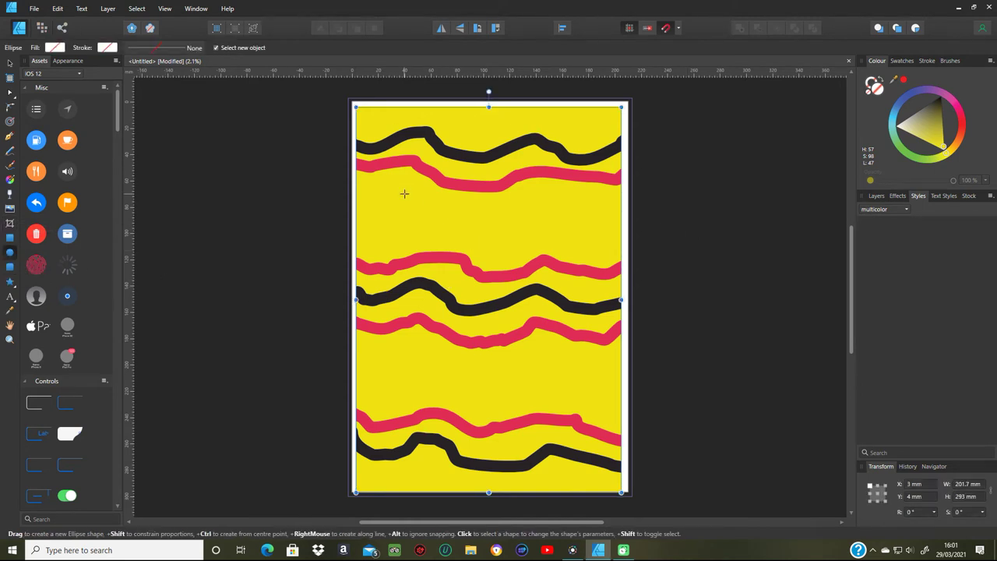
{"action": "left_click_drag", "start_coordinate": [382, 212], "coordinate": [412, 243]}
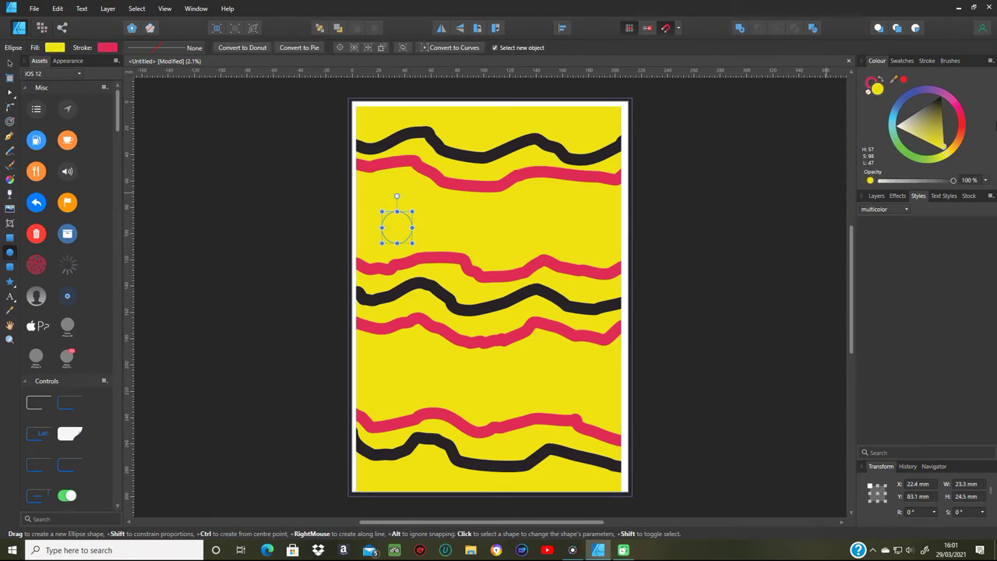
{"action": "left_click", "coordinate": [894, 127]}
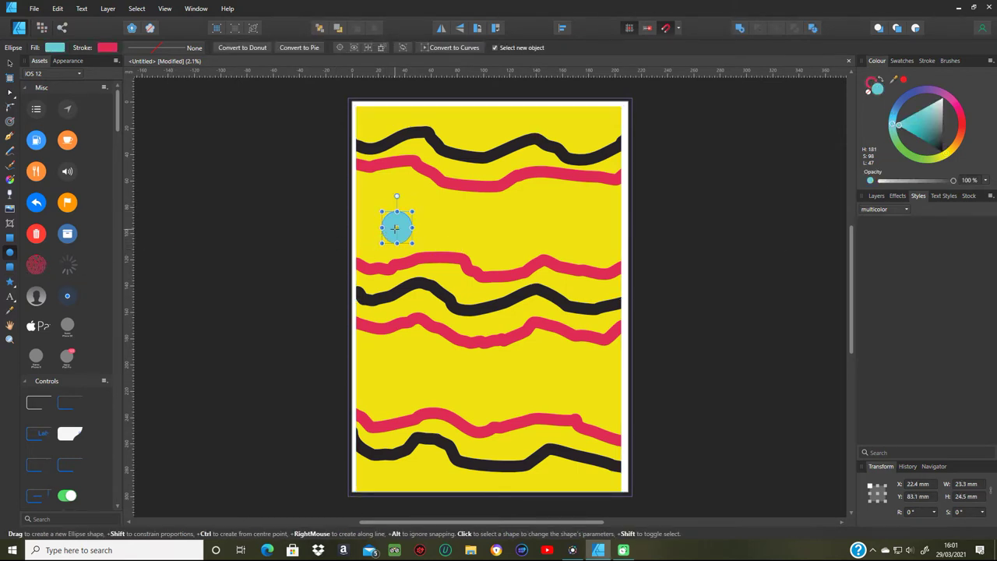
Step: Copy and paste the circle, then move the copy toward the lower right
{"action": "right_click", "coordinate": [395, 231]}
{"action": "left_click", "coordinate": [322, 248]}
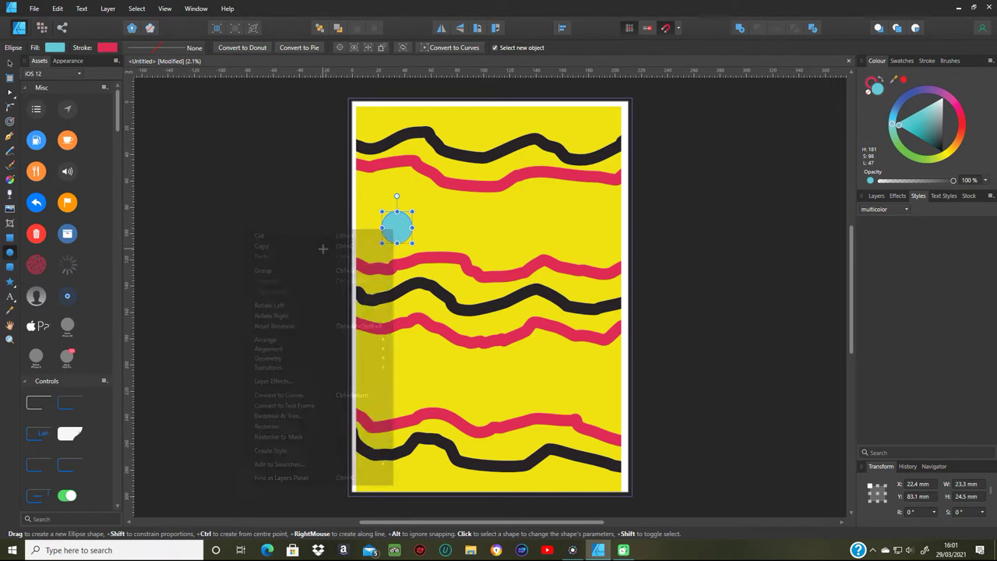
{"action": "right_click", "coordinate": [407, 226]}
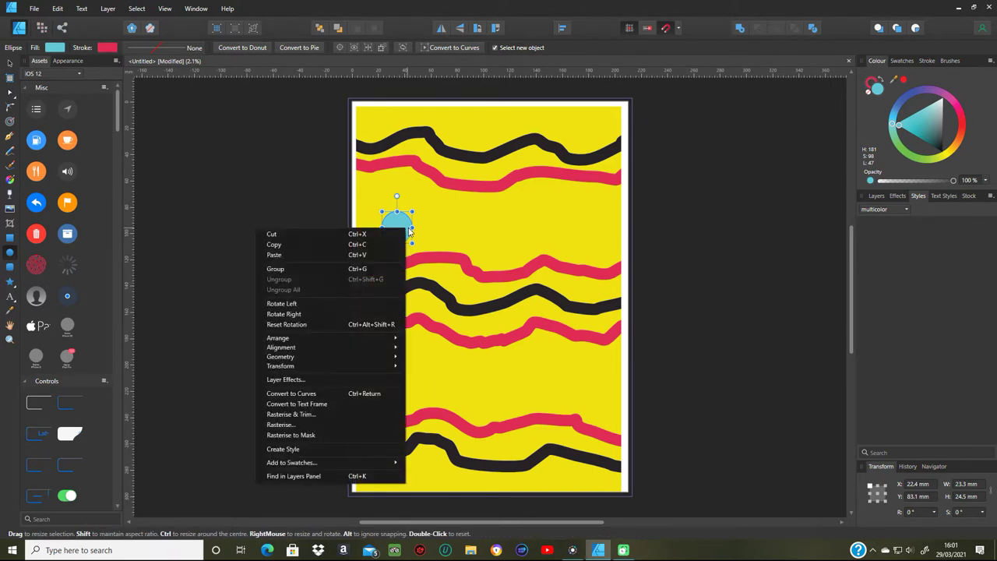
{"action": "left_click", "coordinate": [343, 250]}
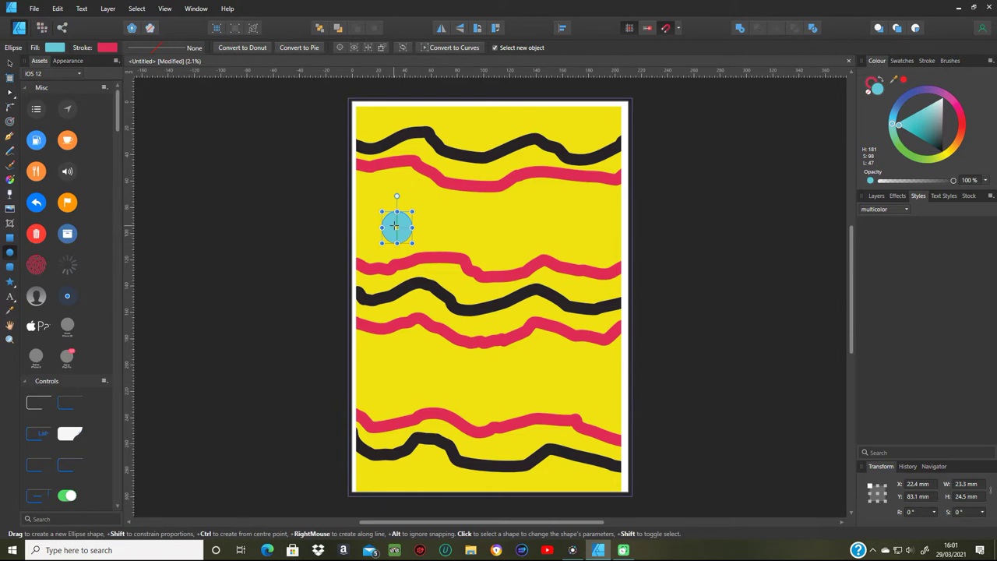
{"action": "left_click", "coordinate": [9, 63]}
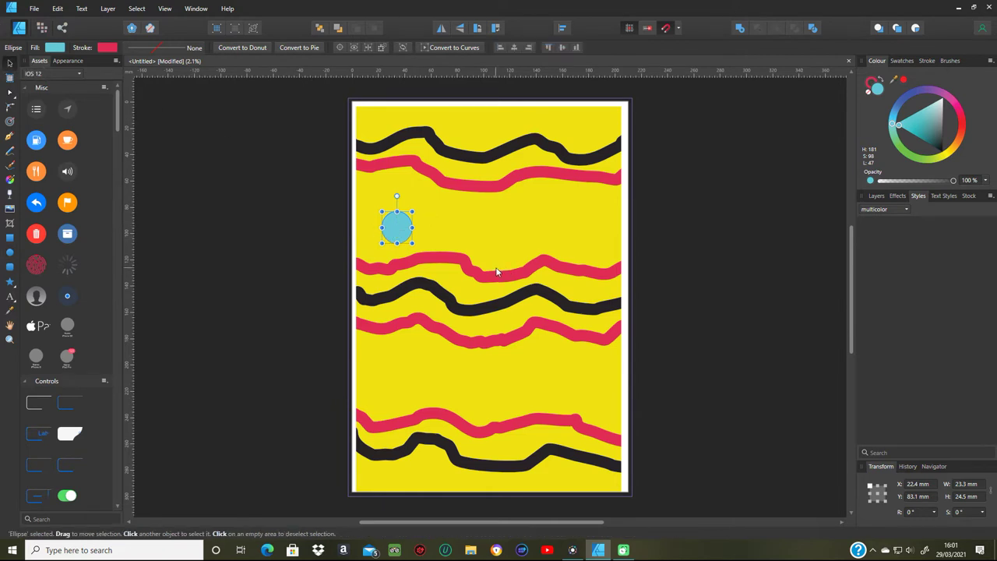
{"action": "left_click_drag", "start_coordinate": [397, 234], "coordinate": [626, 409]}
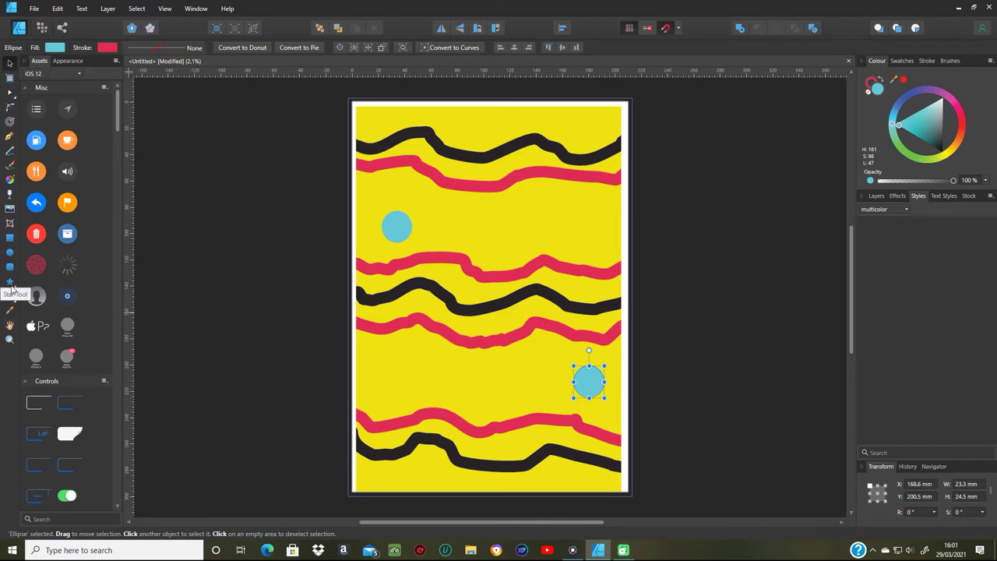
Step: Draw a red five-point star at the top right of the page
{"action": "left_click", "coordinate": [10, 284]}
{"action": "left_click", "coordinate": [17, 287]}
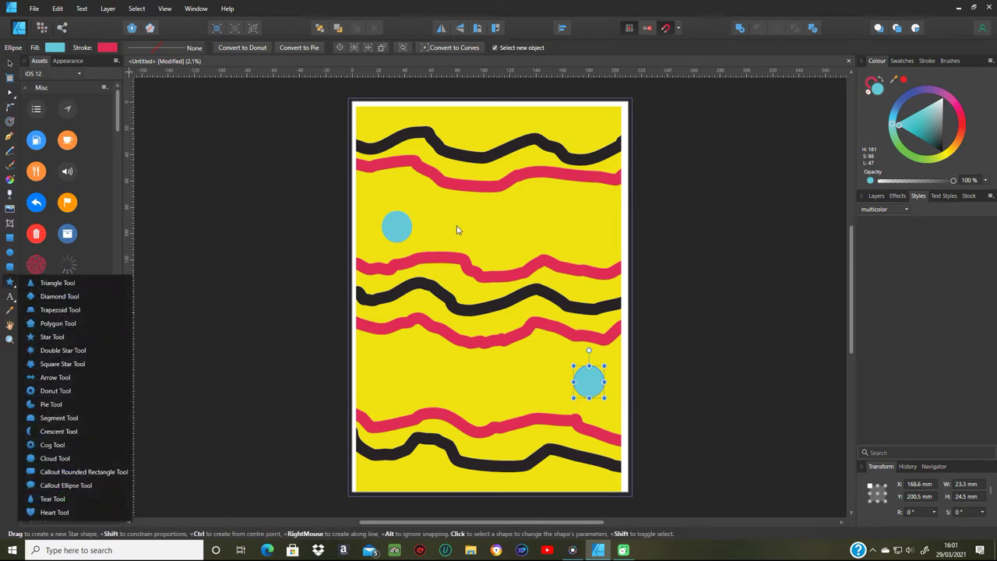
{"action": "left_click", "coordinate": [23, 294]}
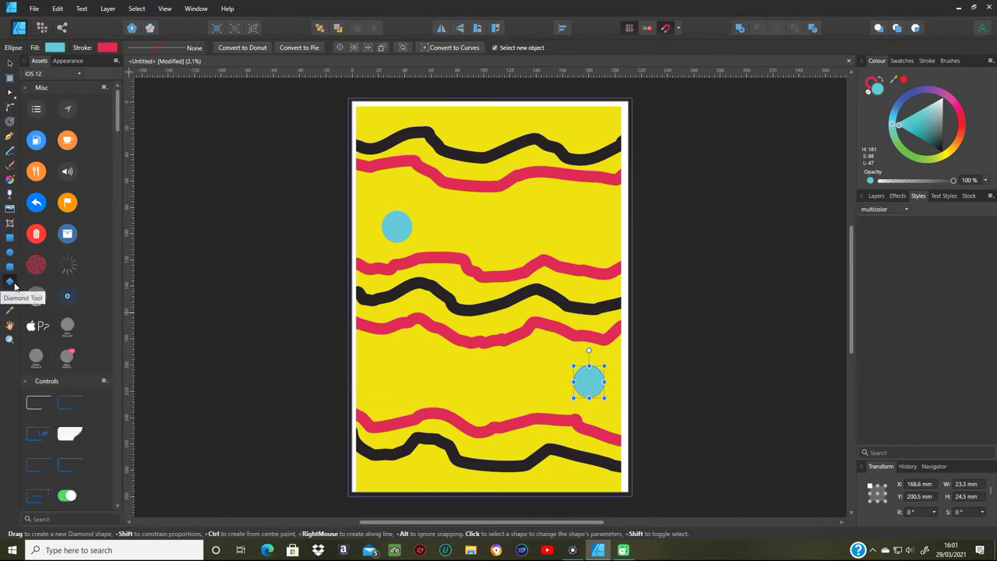
{"action": "left_click", "coordinate": [13, 288]}
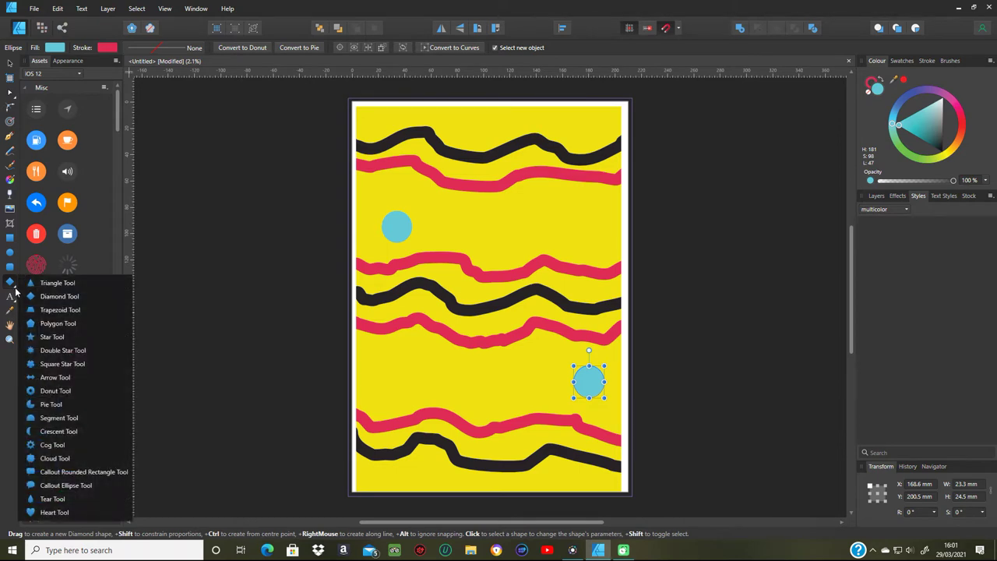
{"action": "left_click", "coordinate": [37, 337]}
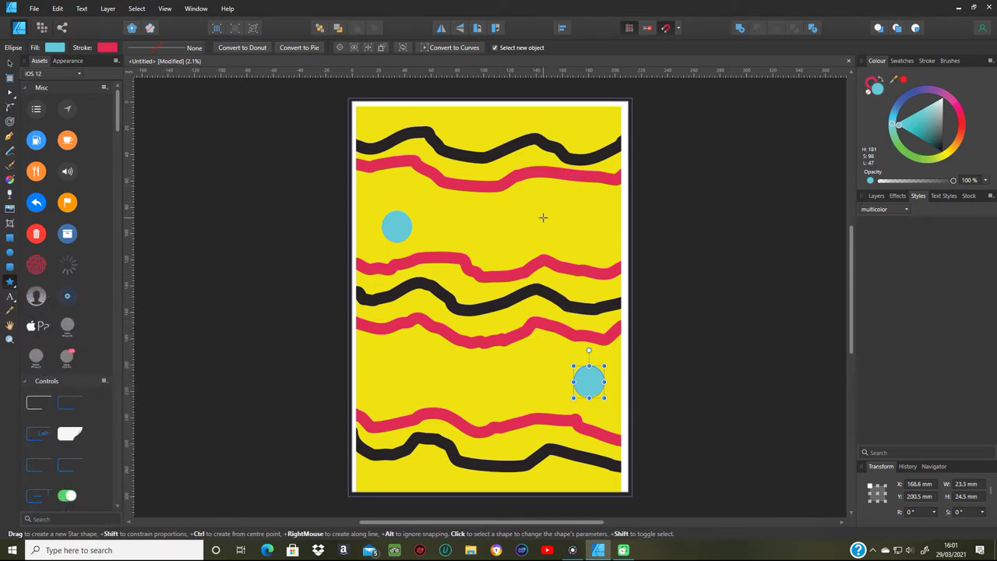
{"action": "left_click_drag", "start_coordinate": [559, 206], "coordinate": [599, 253]}
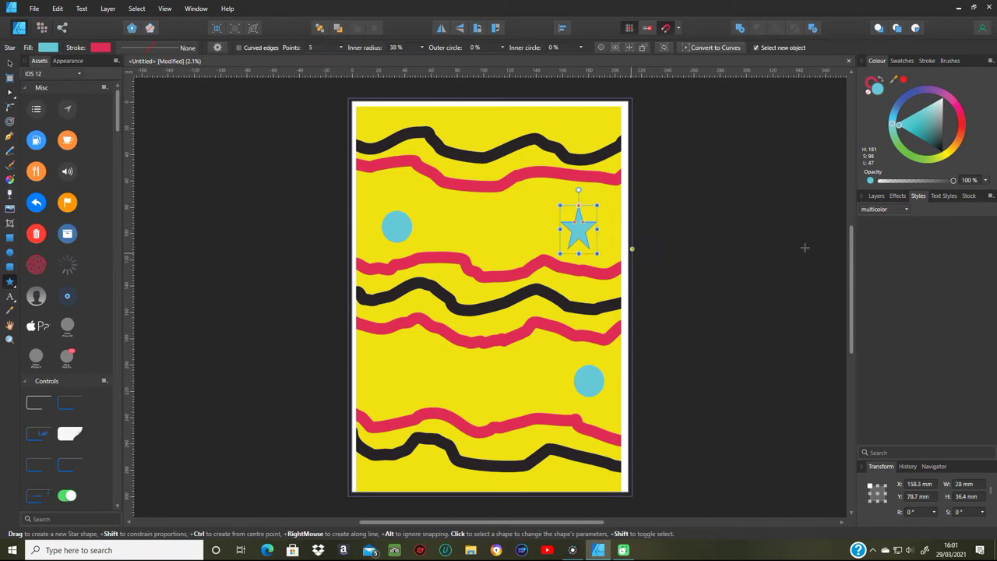
{"action": "left_click", "coordinate": [966, 140]}
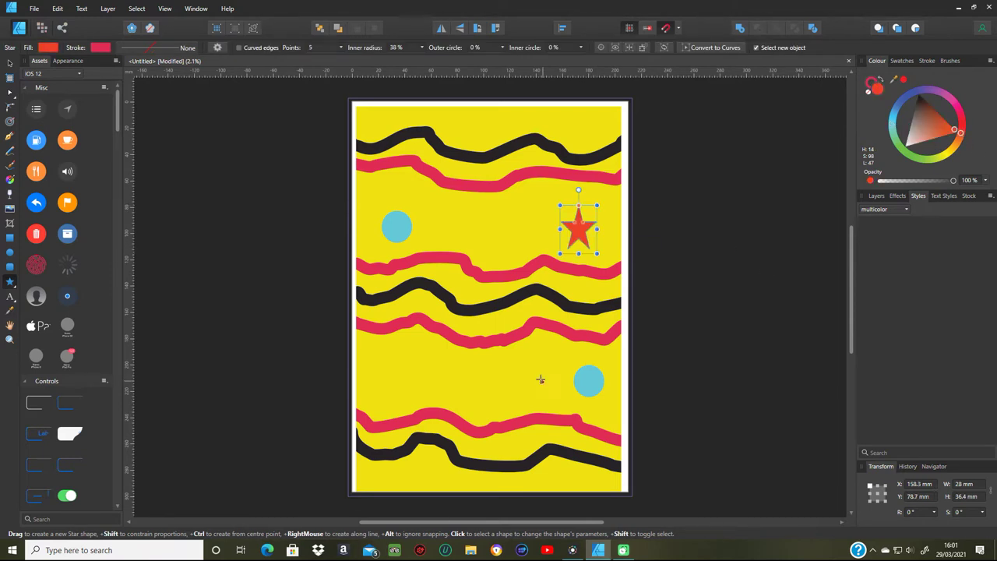
Step: Copy and paste the star, then move the copy to the lower left
{"action": "right_click", "coordinate": [584, 238]}
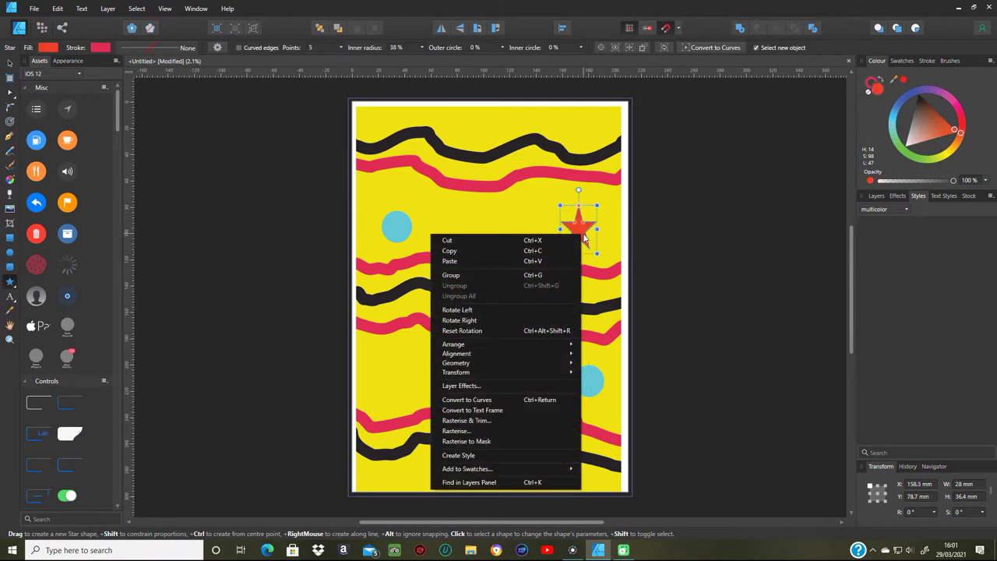
{"action": "left_click", "coordinate": [489, 252]}
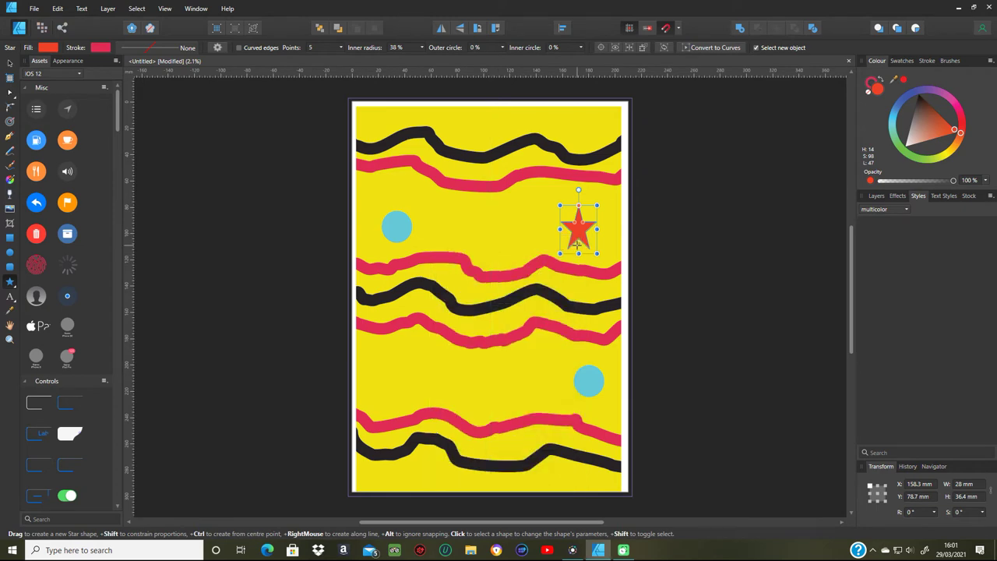
{"action": "right_click", "coordinate": [582, 238]}
{"action": "left_click", "coordinate": [491, 264]}
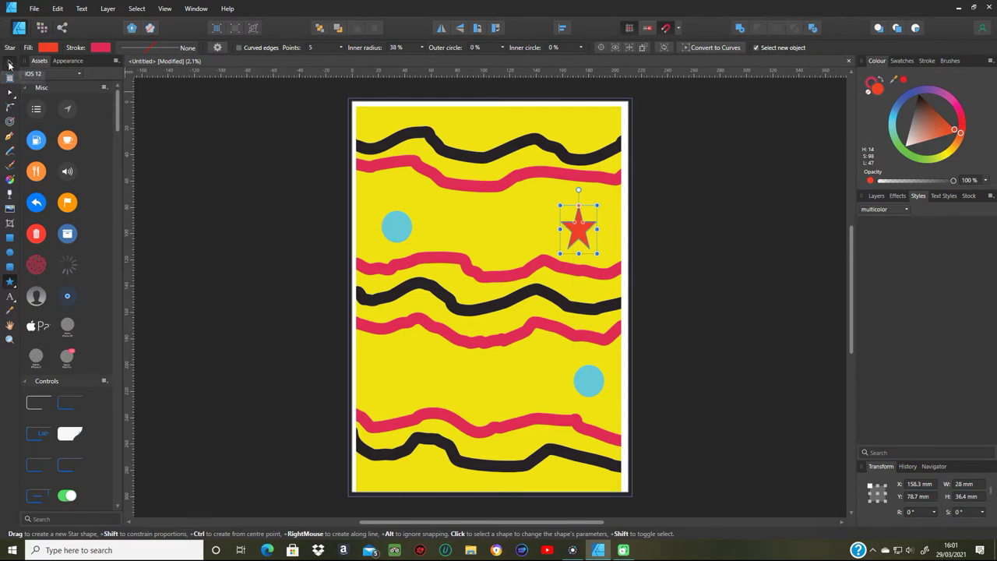
{"action": "left_click", "coordinate": [9, 62]}
{"action": "left_click_drag", "start_coordinate": [574, 230], "coordinate": [399, 372]}
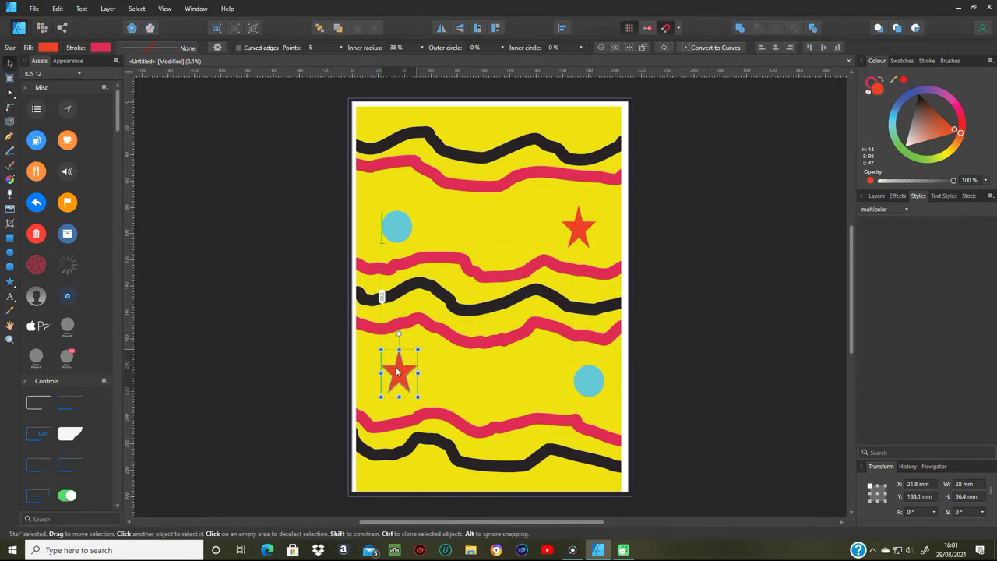
{"action": "left_click", "coordinate": [11, 284]}
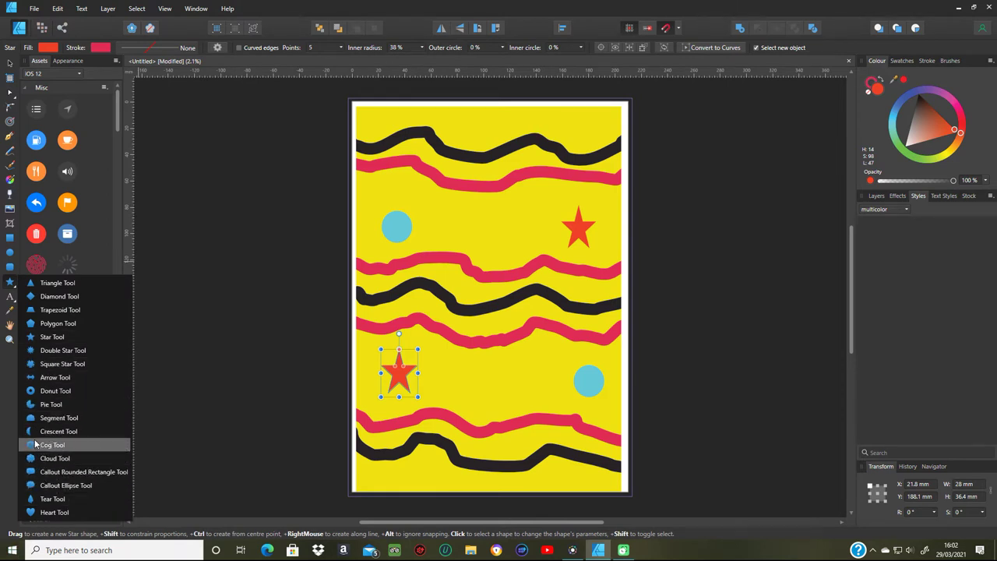
Step: Draw a green cog between the upper circle and star
{"action": "left_click", "coordinate": [43, 445]}
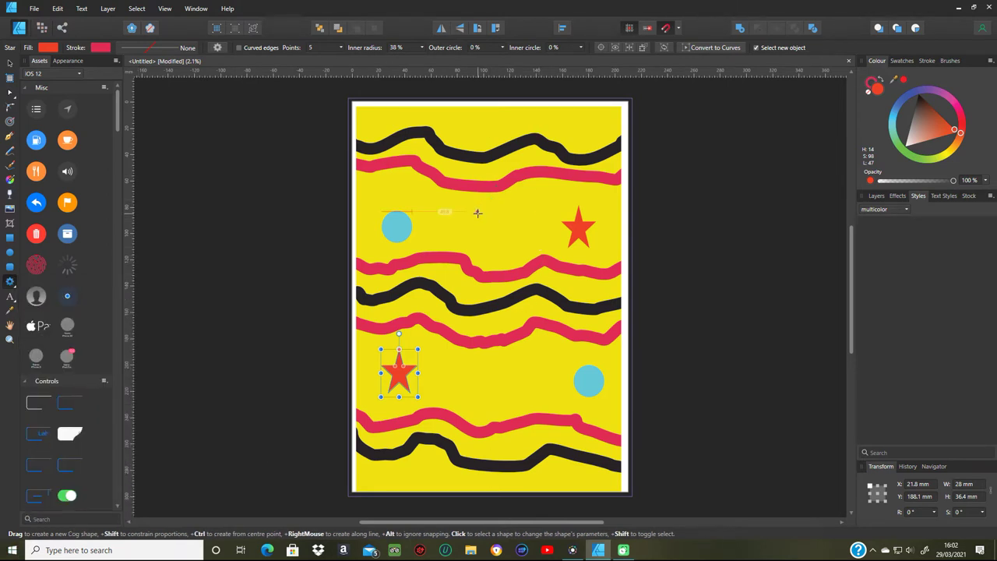
{"action": "left_click_drag", "start_coordinate": [477, 212], "coordinate": [508, 248]}
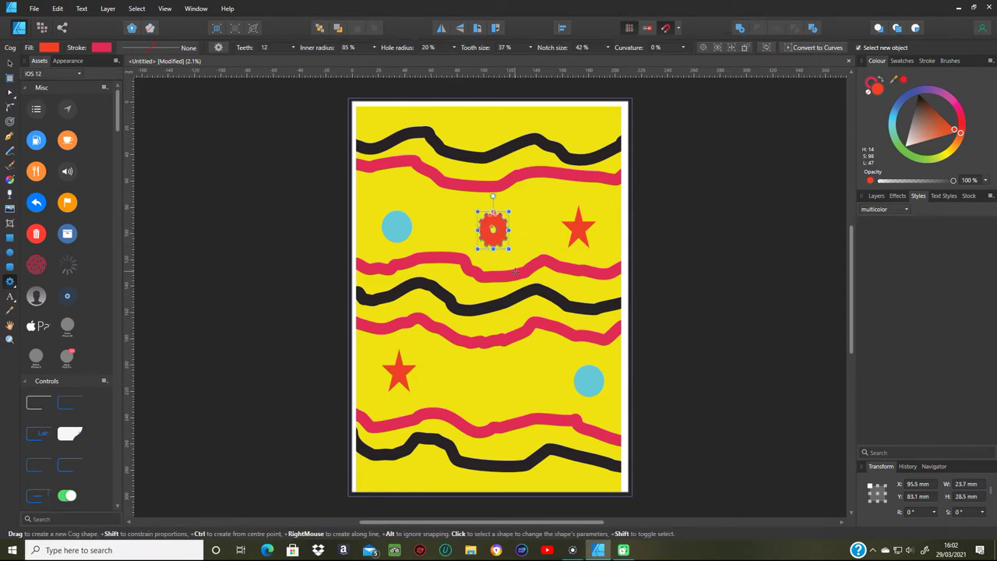
{"action": "left_click", "coordinate": [914, 156]}
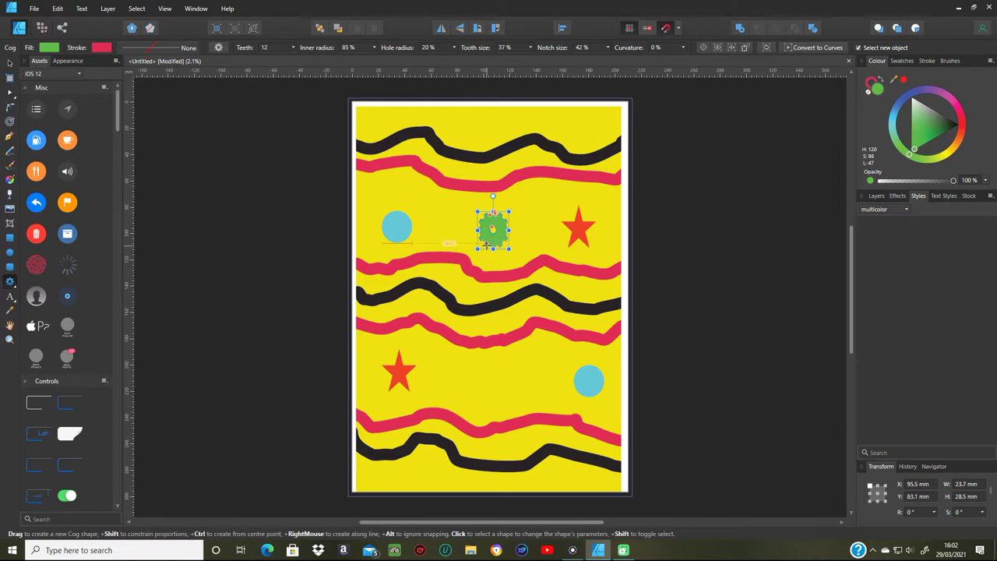
Step: Copy and paste the cog, move the copy down onto the lower red wave, and deselect
{"action": "right_click", "coordinate": [486, 245]}
{"action": "left_click", "coordinate": [397, 267]}
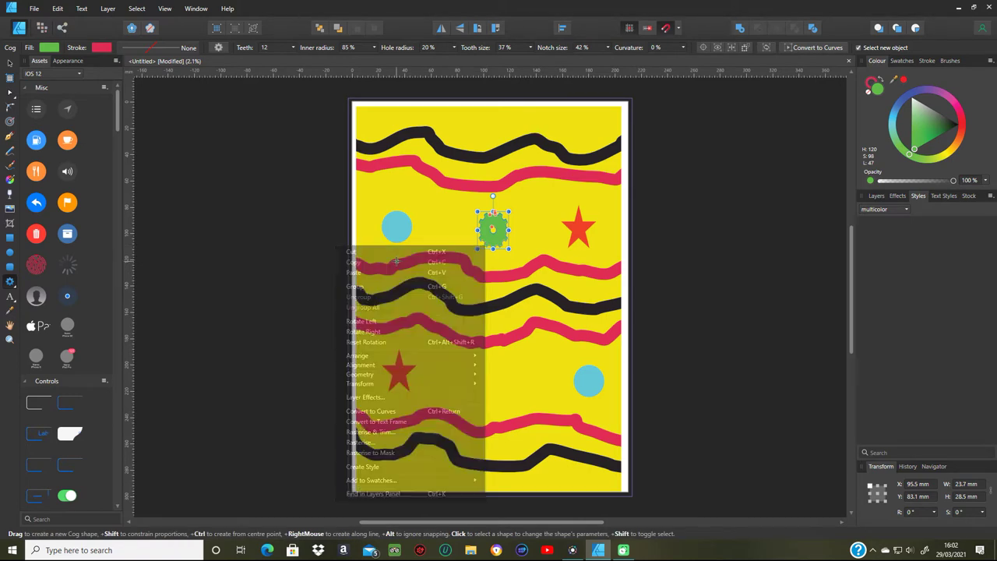
{"action": "right_click", "coordinate": [491, 242]}
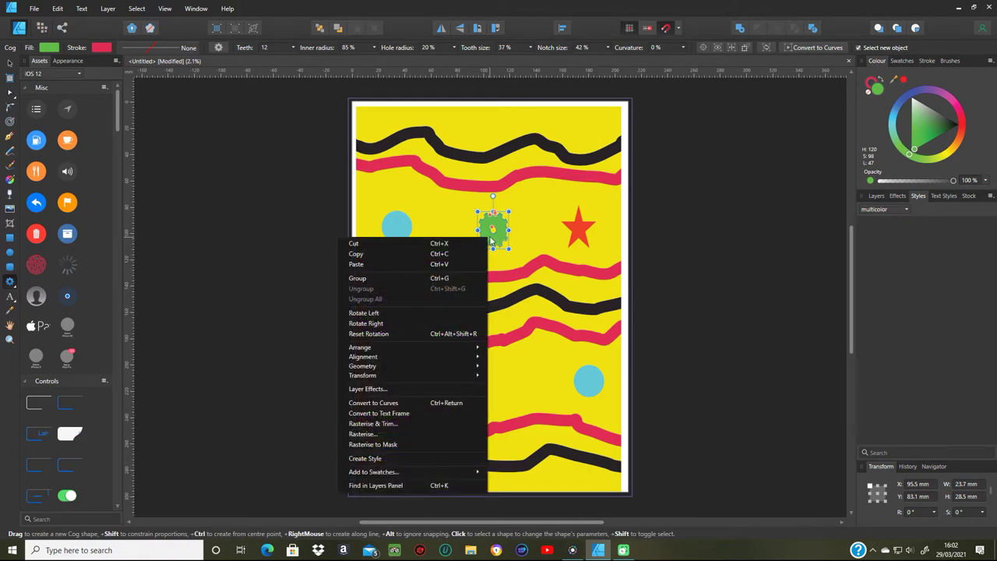
{"action": "left_click", "coordinate": [385, 263]}
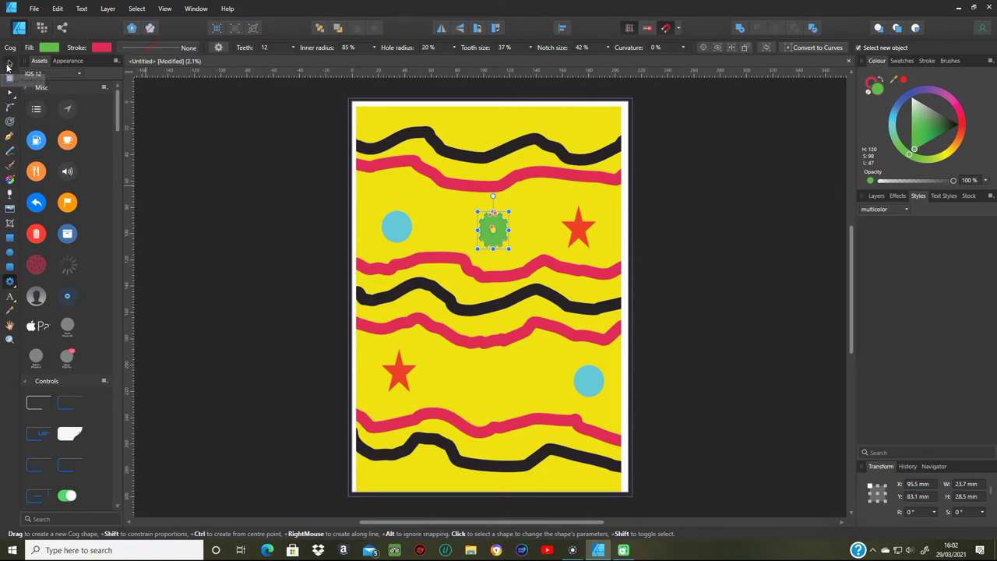
{"action": "left_click", "coordinate": [10, 62]}
{"action": "left_click_drag", "start_coordinate": [495, 251], "coordinate": [502, 396]}
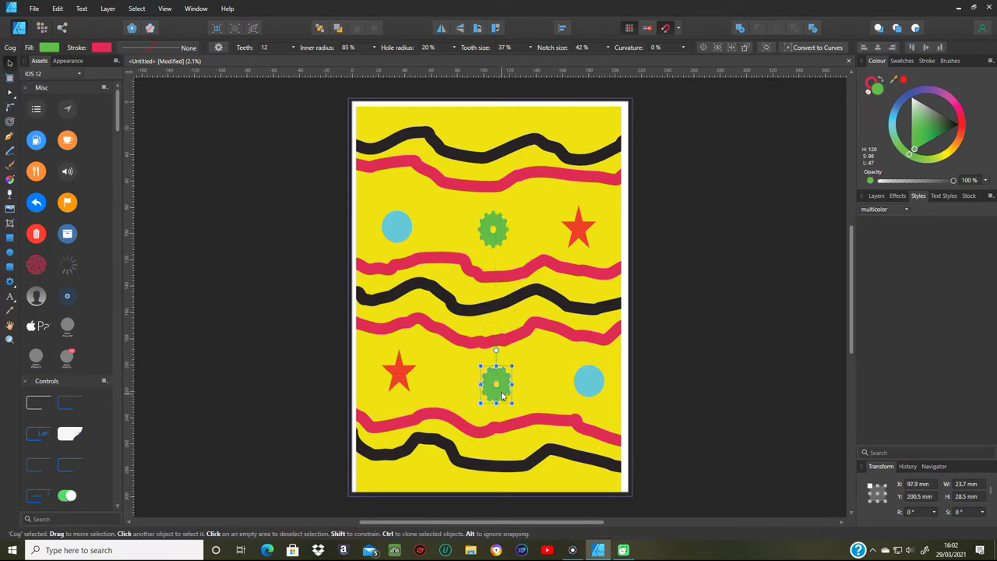
{"action": "left_click", "coordinate": [754, 394]}
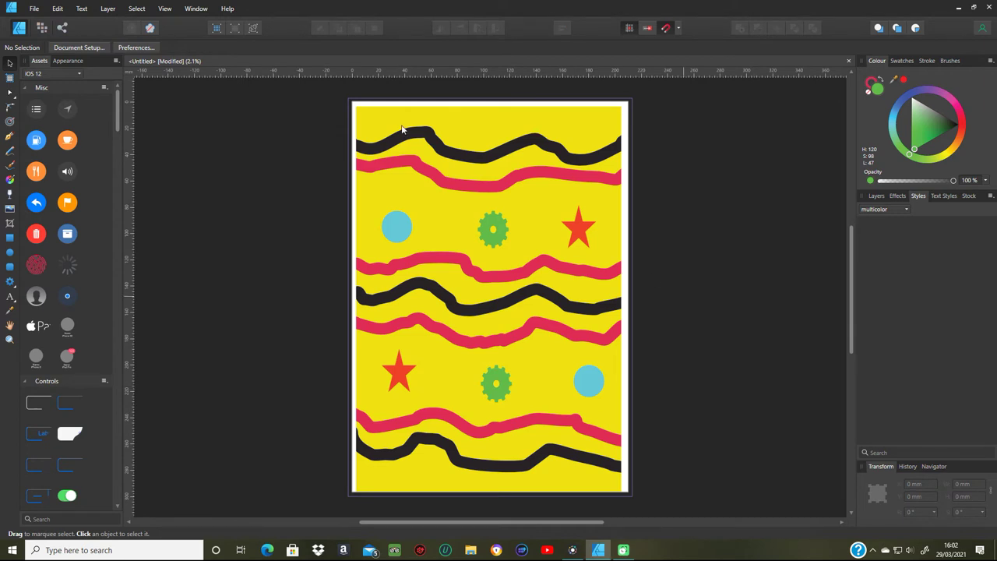
Step: Export all seven objects as a background-free PNG named design1 to the Desktop
{"action": "left_click", "coordinate": [136, 8]}
{"action": "left_click", "coordinate": [118, 19]}
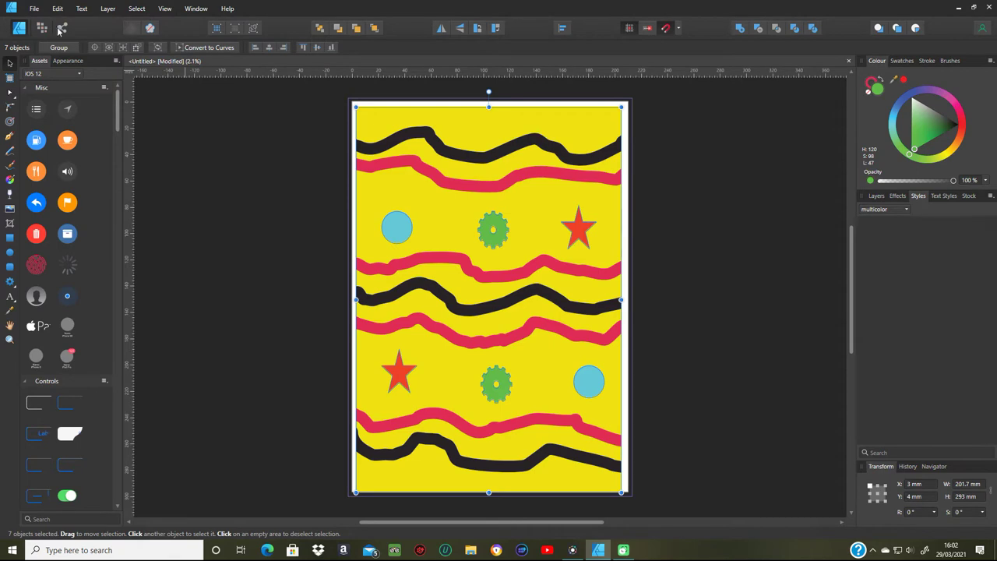
{"action": "left_click", "coordinate": [35, 9]}
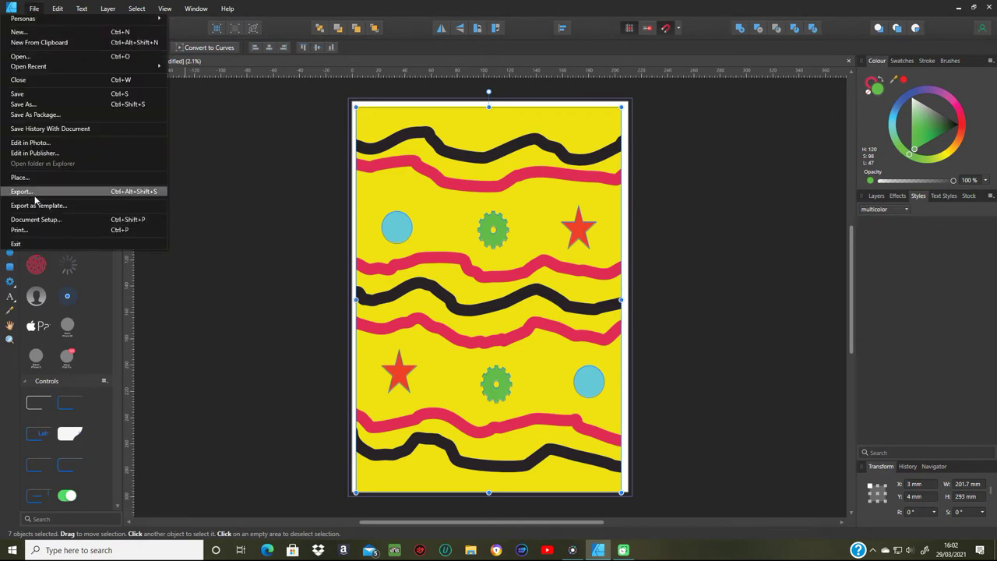
{"action": "left_click", "coordinate": [31, 193]}
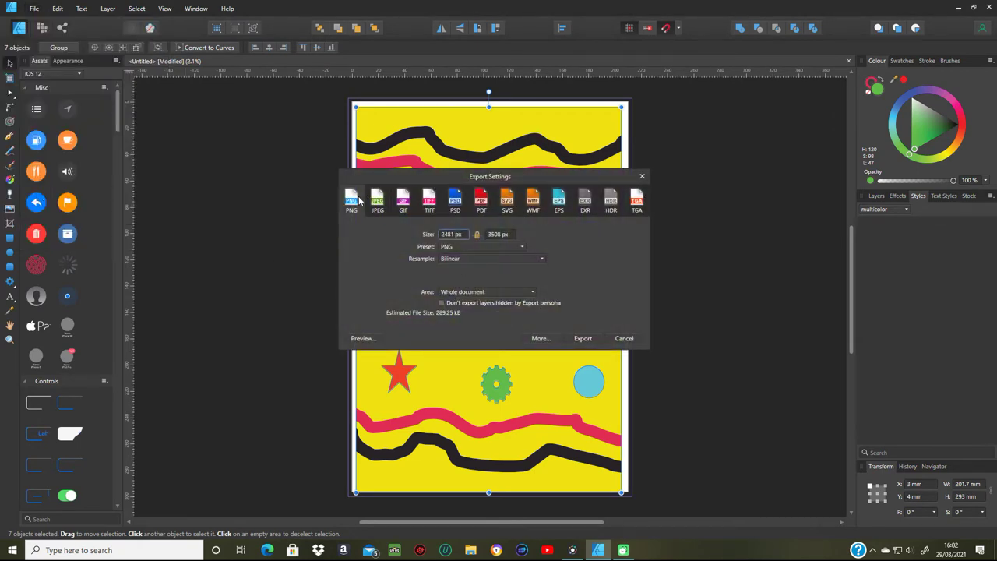
{"action": "left_click", "coordinate": [522, 293]}
{"action": "left_click", "coordinate": [490, 327]}
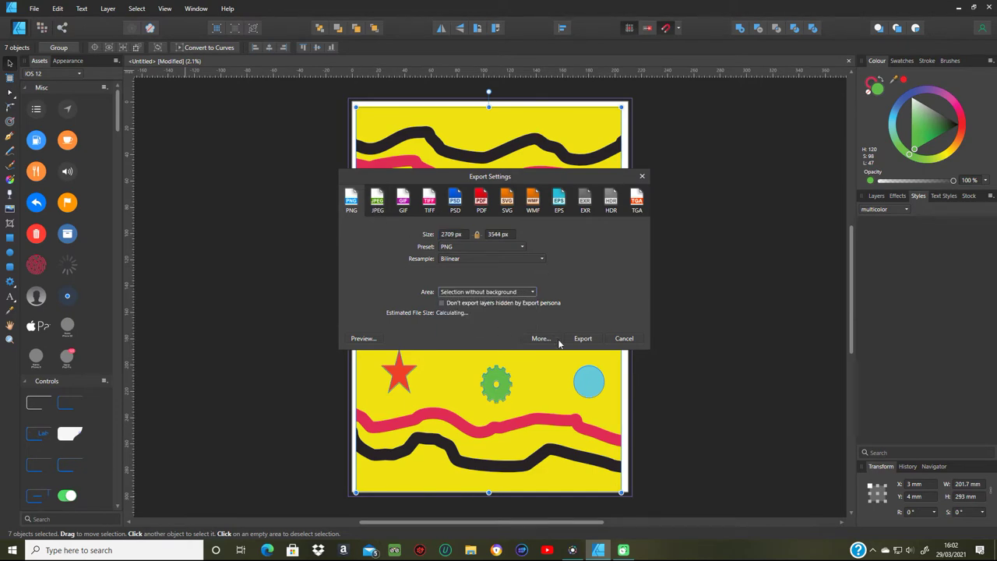
{"action": "left_click", "coordinate": [582, 338]}
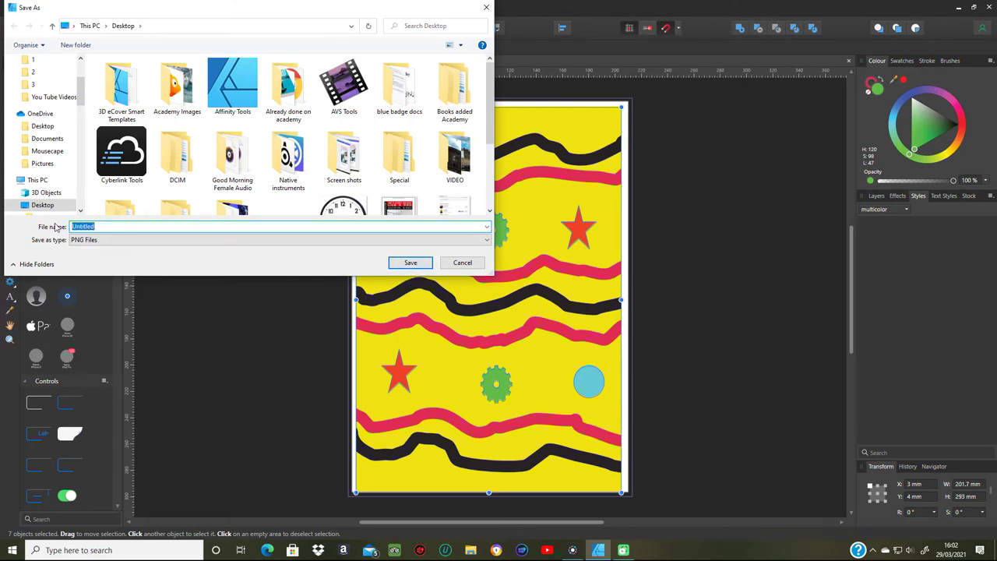
{"action": "type", "text": "design1"}
{"action": "left_click", "coordinate": [425, 263]}
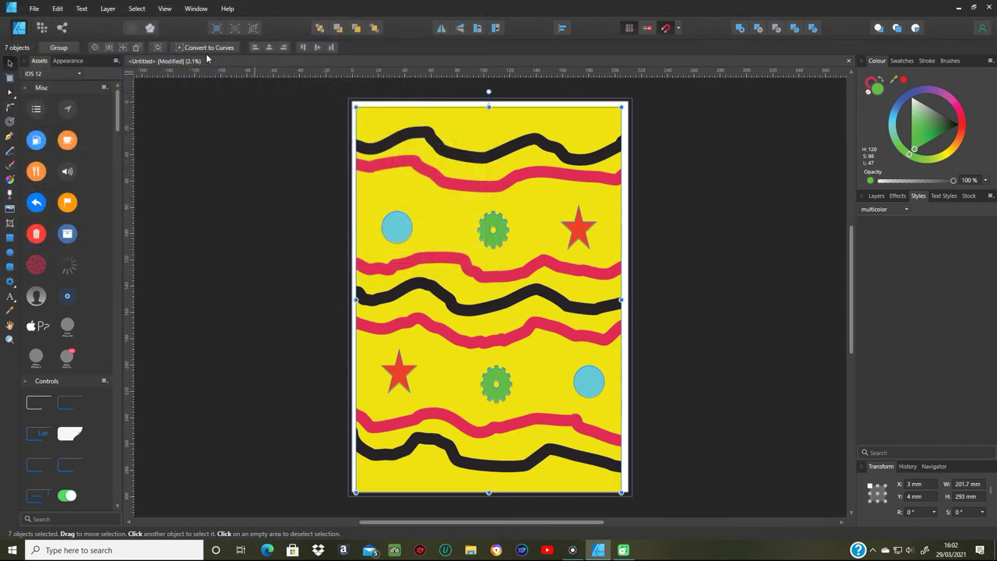
{"action": "left_click", "coordinate": [58, 8]}
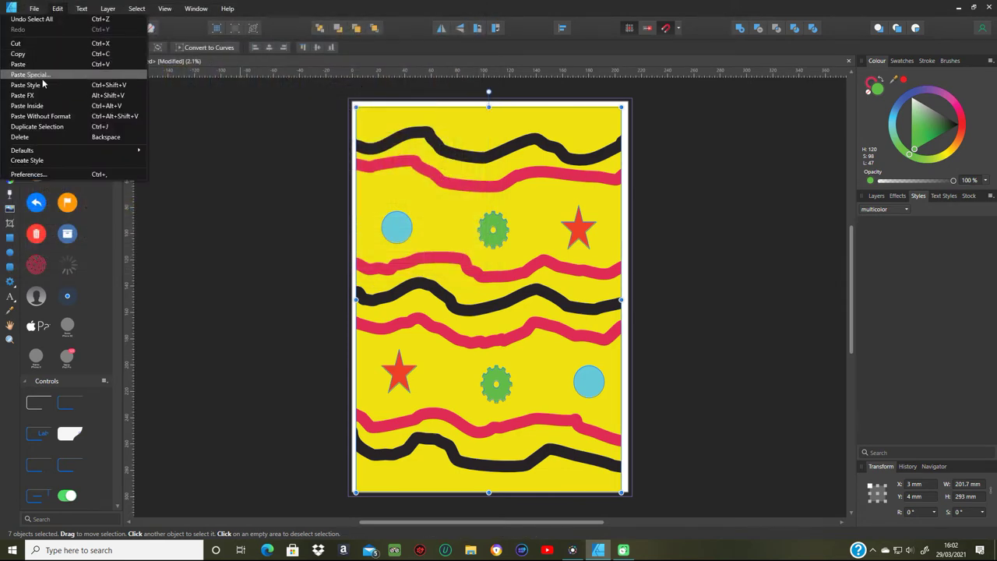
Step: Delete the striped artwork and draw a centred green ellipse about 123.6 × 133.2 mm
{"action": "left_click", "coordinate": [46, 138]}
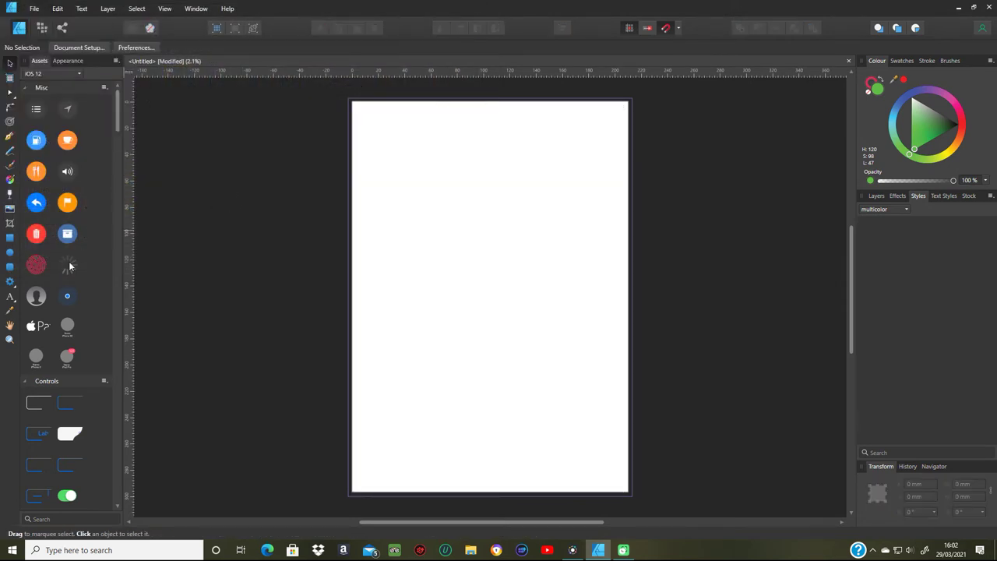
{"action": "left_click", "coordinate": [9, 251]}
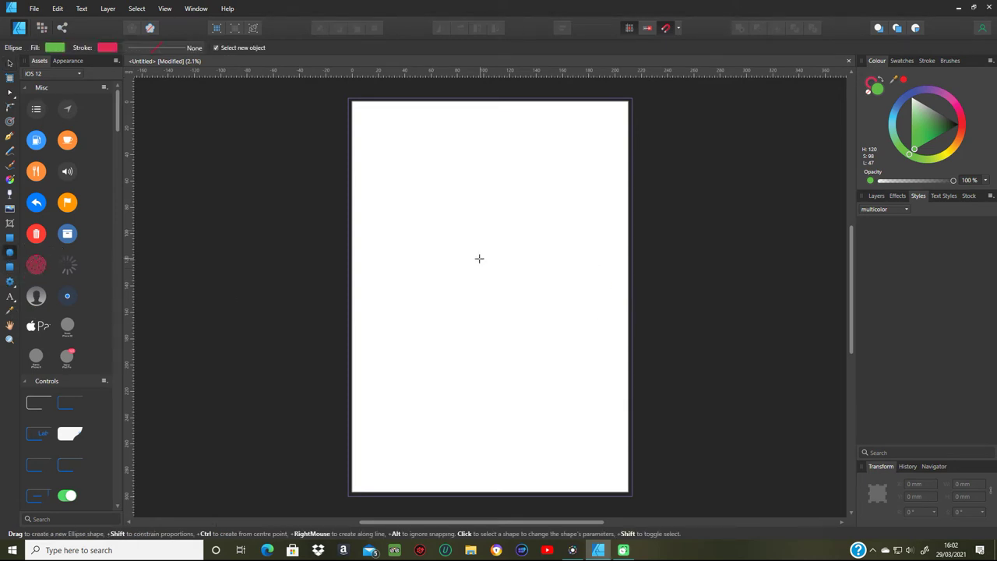
{"action": "mouse_move", "coordinate": [410, 238]}
{"action": "left_mouse_down"}
{"action": "mouse_move", "coordinate": [496, 322]}
{"action": "mouse_move", "coordinate": [556, 354]}
{"action": "mouse_move", "coordinate": [573, 405]}
{"action": "left_mouse_up"}
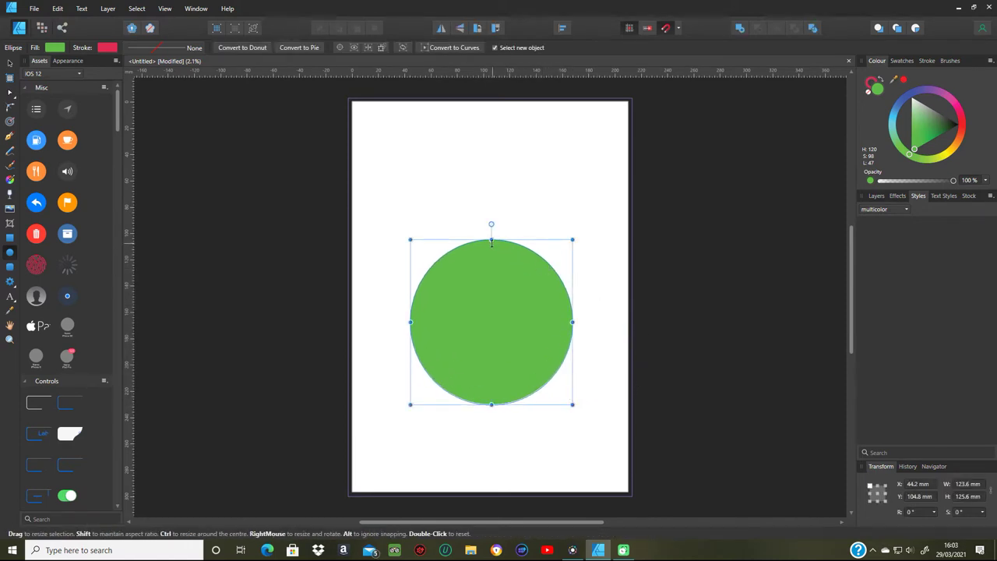
{"action": "left_click_drag", "start_coordinate": [491, 241], "coordinate": [490, 229]}
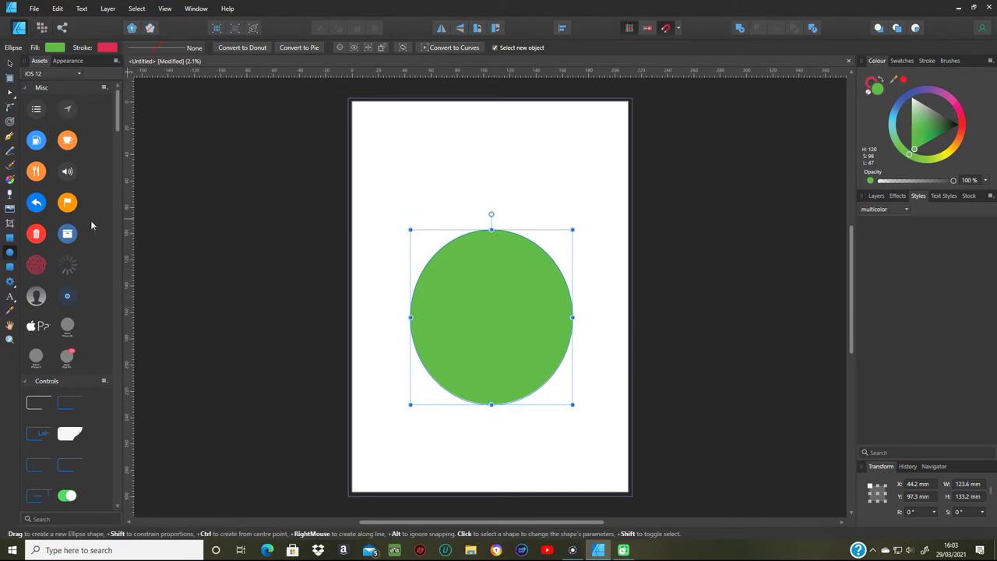
{"action": "left_click", "coordinate": [10, 179]}
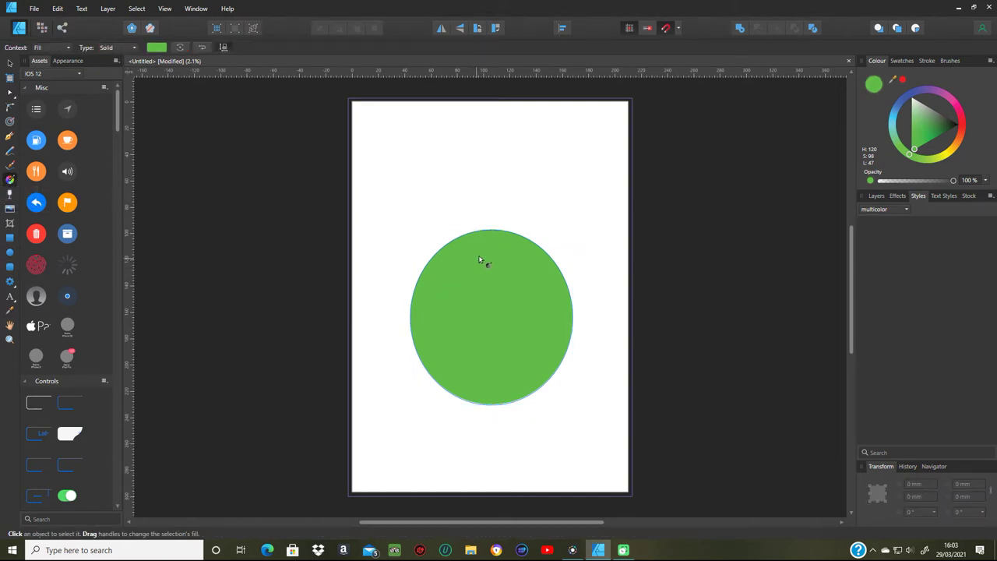
Step: Give the ellipse a light-to-dark green linear gradient, then switch its fill type to Bitmap
{"action": "left_click_drag", "start_coordinate": [483, 250], "coordinate": [497, 356]}
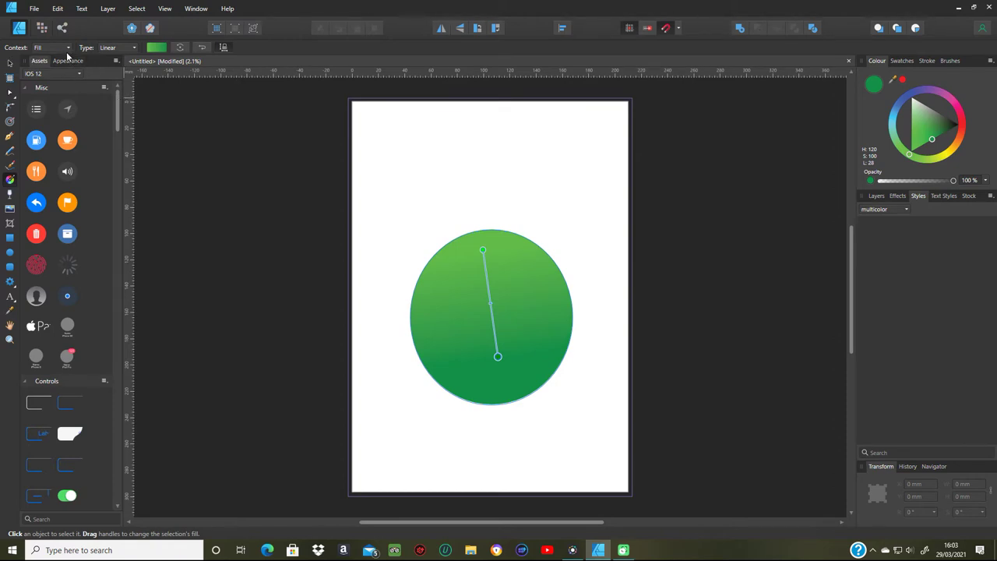
{"action": "left_click", "coordinate": [135, 49]}
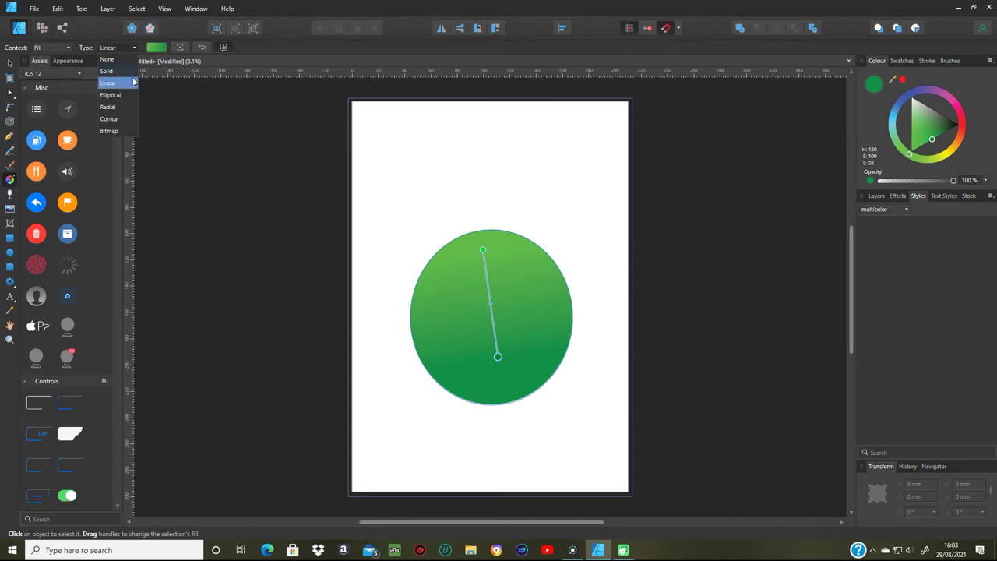
{"action": "left_click", "coordinate": [109, 131]}
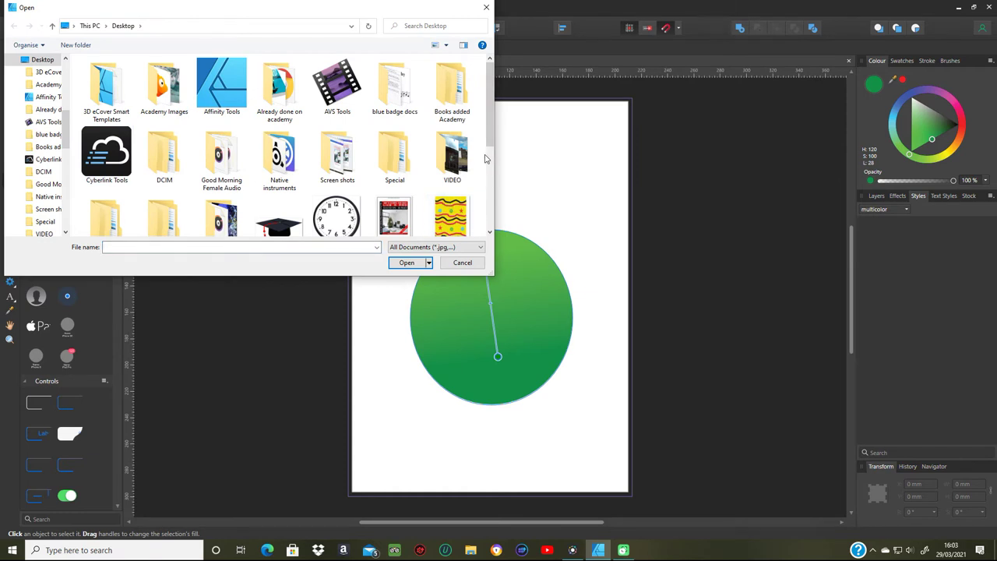
Step: Fill the ellipse with the design1 image and shrink it into small repeating tiles
{"action": "scroll", "coordinate": [484, 177], "scroll_direction": "down", "scroll_amount": 1}
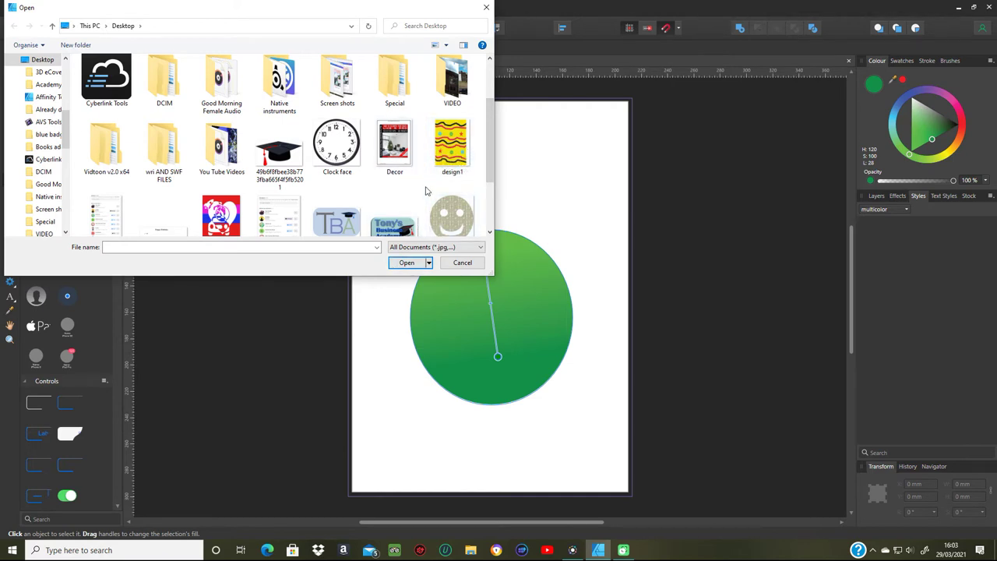
{"action": "left_click", "coordinate": [454, 153]}
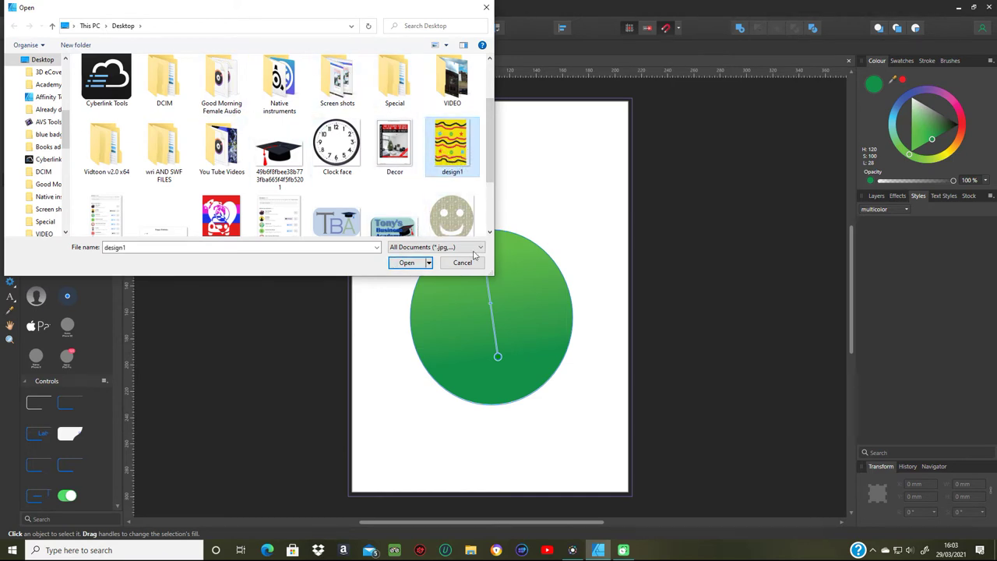
{"action": "left_click", "coordinate": [403, 263]}
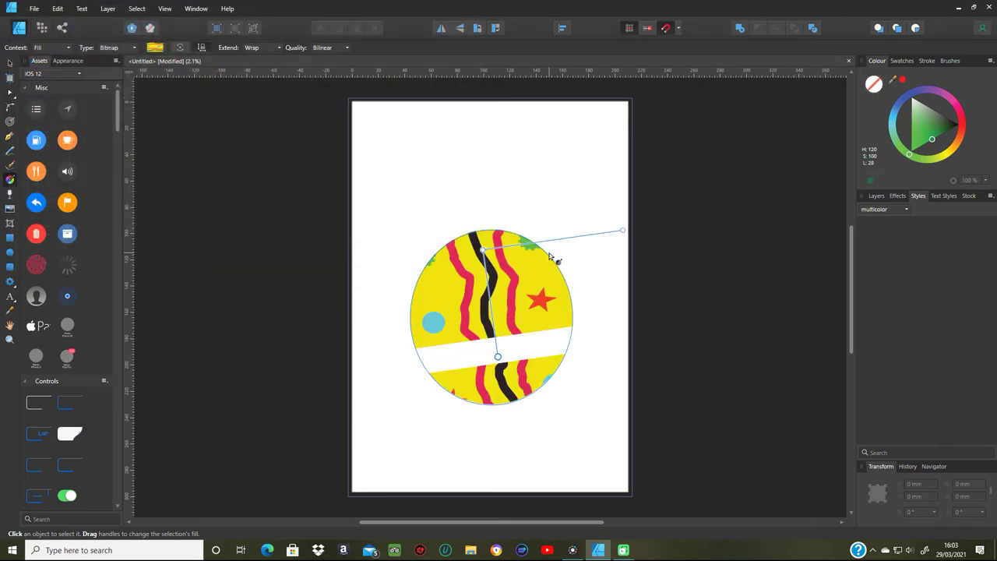
{"action": "left_click_drag", "start_coordinate": [483, 250], "coordinate": [497, 318]}
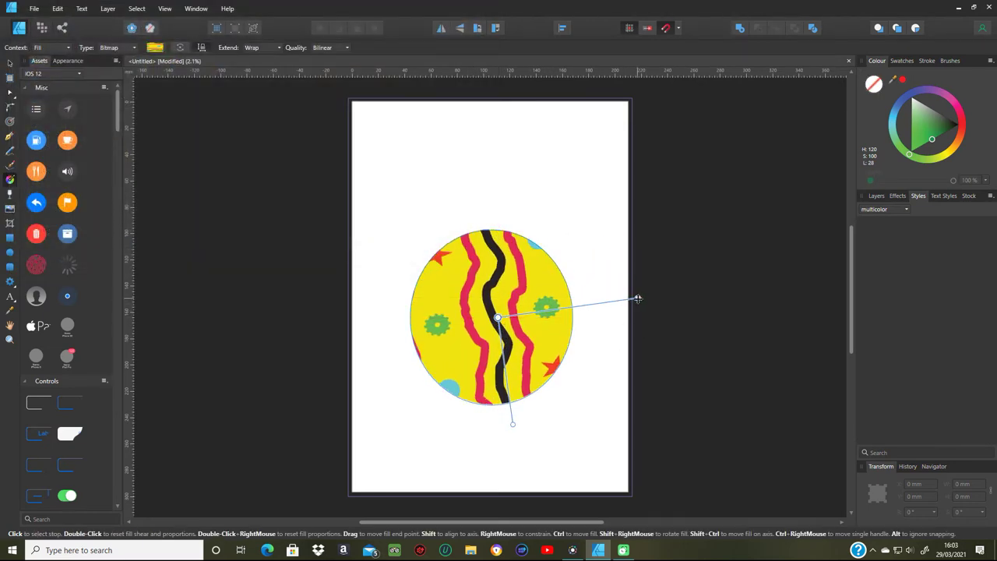
{"action": "left_click_drag", "start_coordinate": [637, 298], "coordinate": [516, 196]}
{"action": "left_click", "coordinate": [514, 197]}
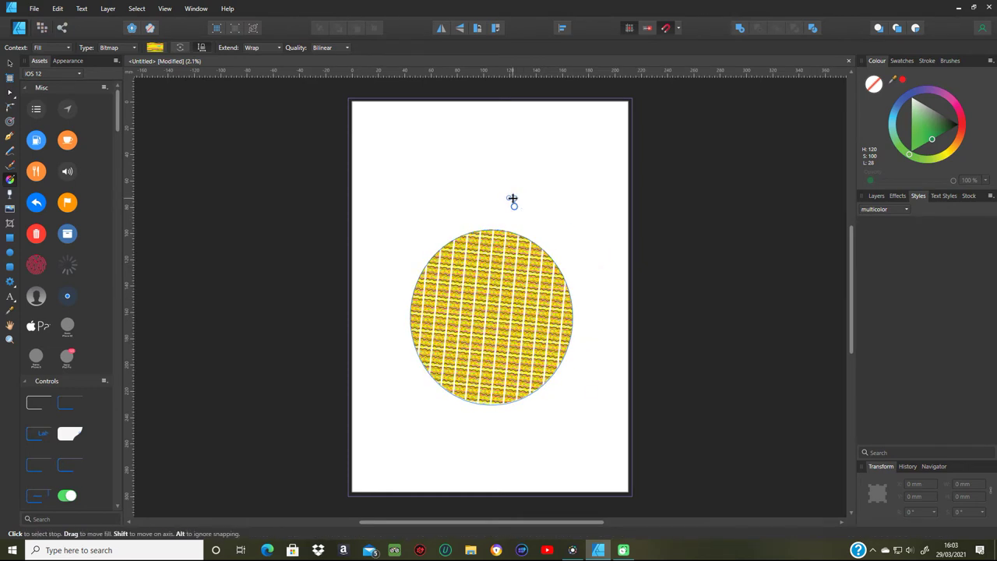
Step: Scale the design1 fill back up to one large copy with horizontal stripes, nudged right
{"action": "mouse_move", "coordinate": [514, 199]}
{"action": "left_mouse_down"}
{"action": "mouse_move", "coordinate": [479, 318]}
{"action": "mouse_move", "coordinate": [484, 305]}
{"action": "mouse_move", "coordinate": [502, 319]}
{"action": "mouse_move", "coordinate": [572, 317]}
{"action": "left_mouse_up"}
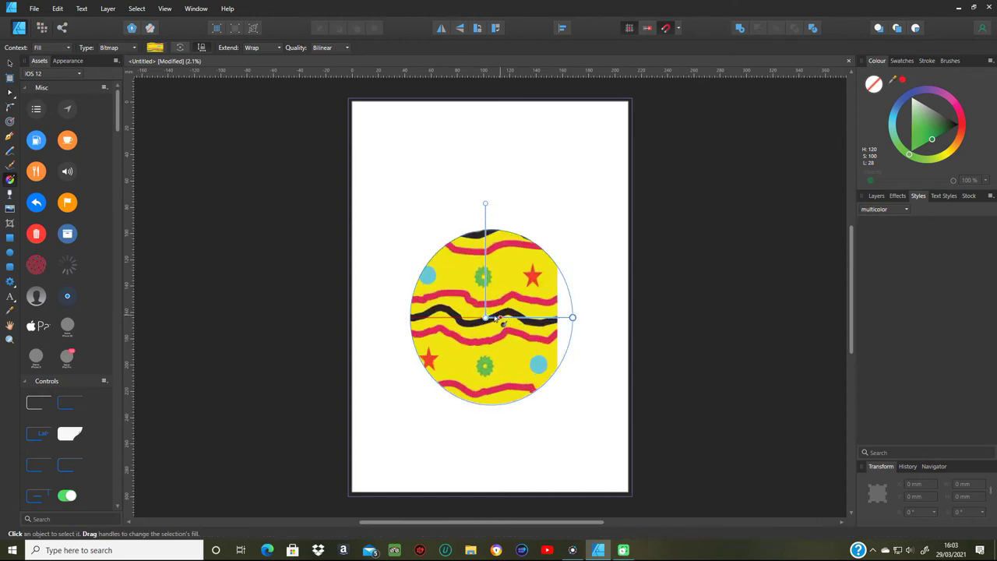
{"action": "left_click_drag", "start_coordinate": [485, 318], "coordinate": [491, 318]}
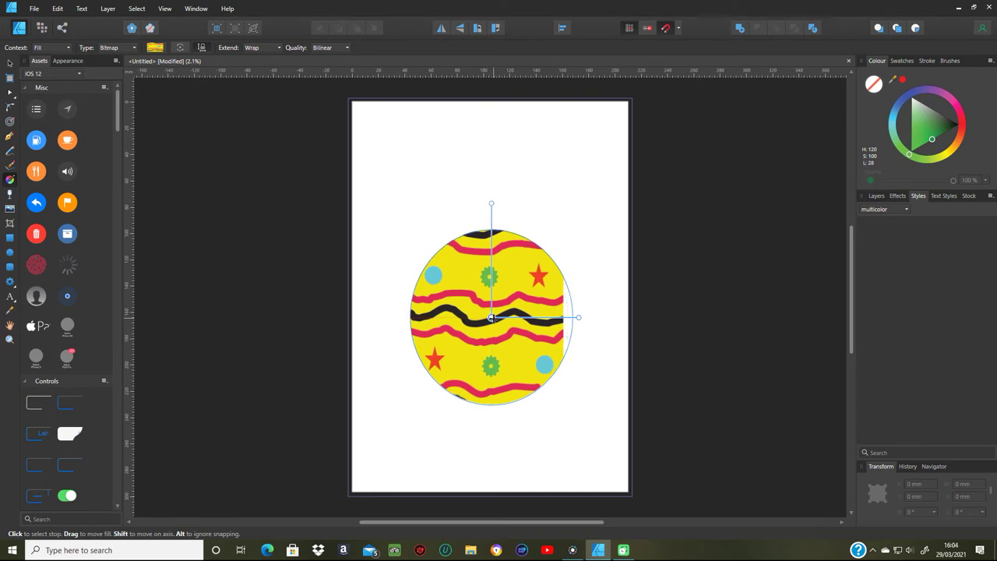
{"action": "left_click_drag", "start_coordinate": [582, 320], "coordinate": [586, 317]}
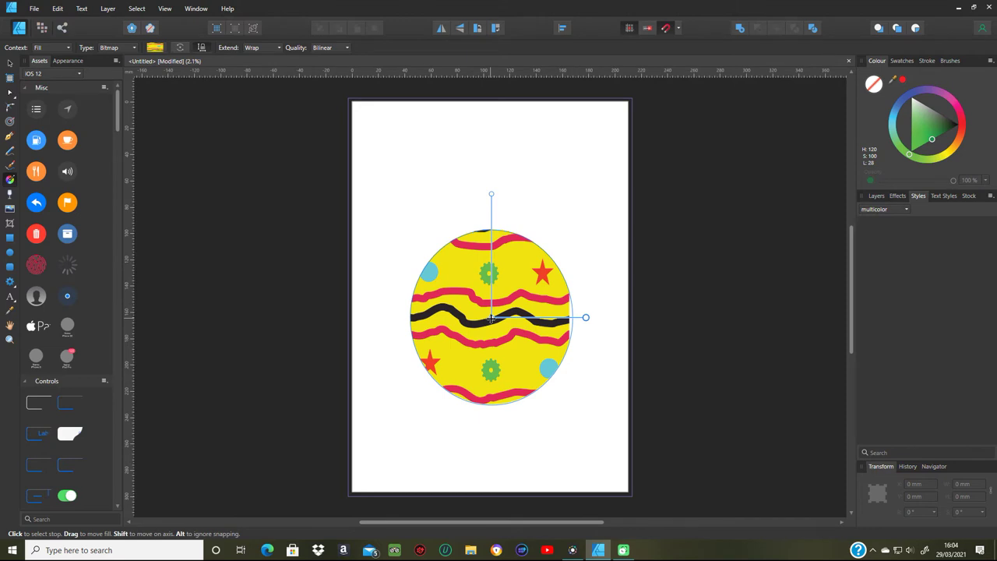
{"action": "left_click_drag", "start_coordinate": [491, 318], "coordinate": [495, 318]}
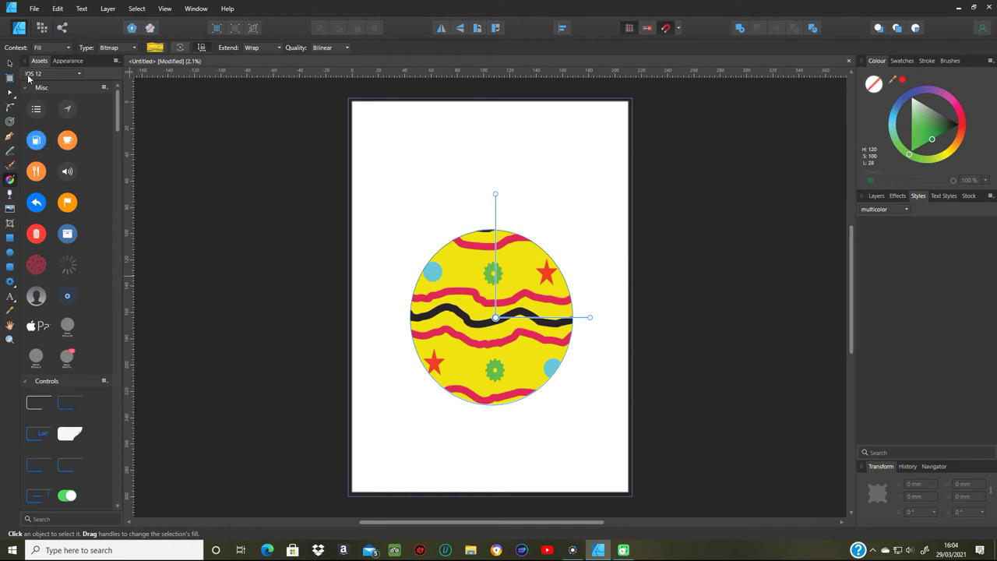
Step: Save three variations of the ellipse's design1 fill as Style 1, Style 2 and Style 3
{"action": "right_click", "coordinate": [464, 285]}
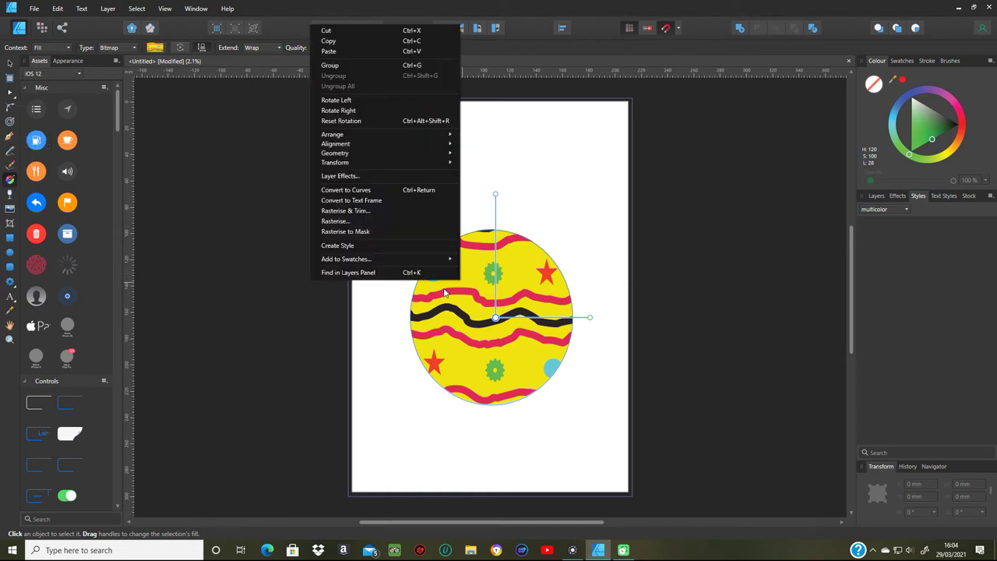
{"action": "left_click", "coordinate": [362, 246]}
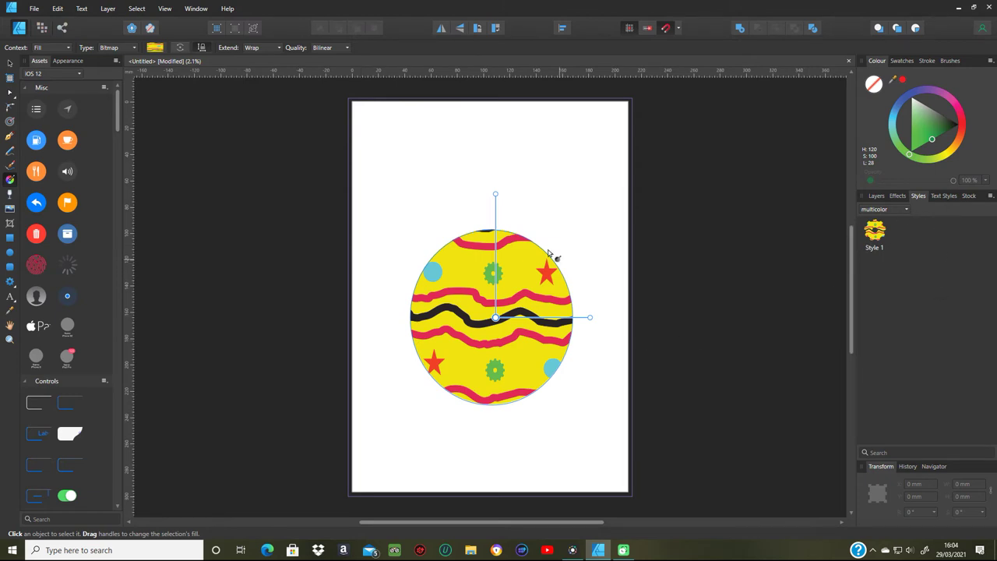
{"action": "left_click_drag", "start_coordinate": [496, 194], "coordinate": [497, 279]}
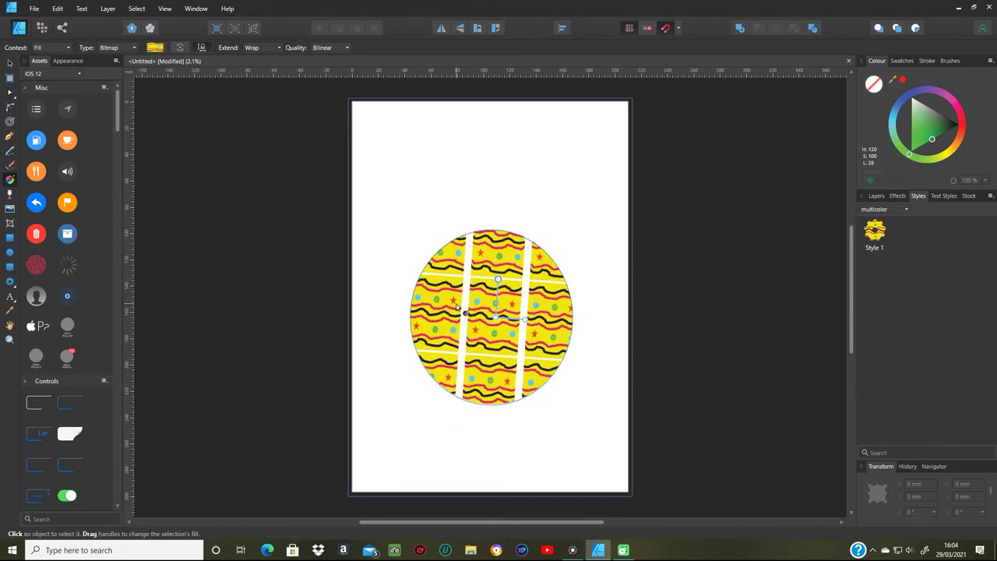
{"action": "right_click", "coordinate": [456, 304]}
{"action": "left_click", "coordinate": [369, 268]}
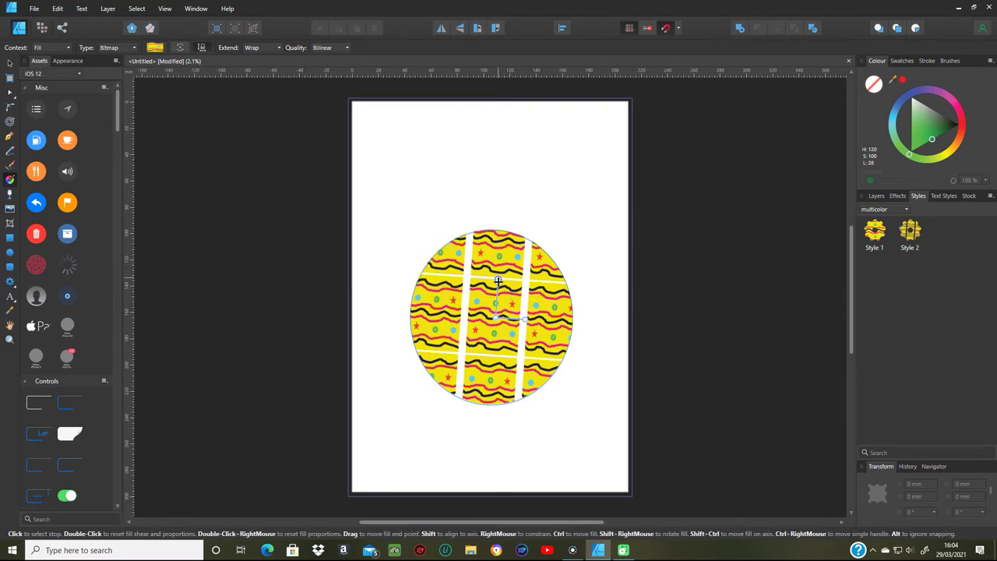
{"action": "left_click_drag", "start_coordinate": [498, 279], "coordinate": [494, 306]}
{"action": "right_click", "coordinate": [473, 307]}
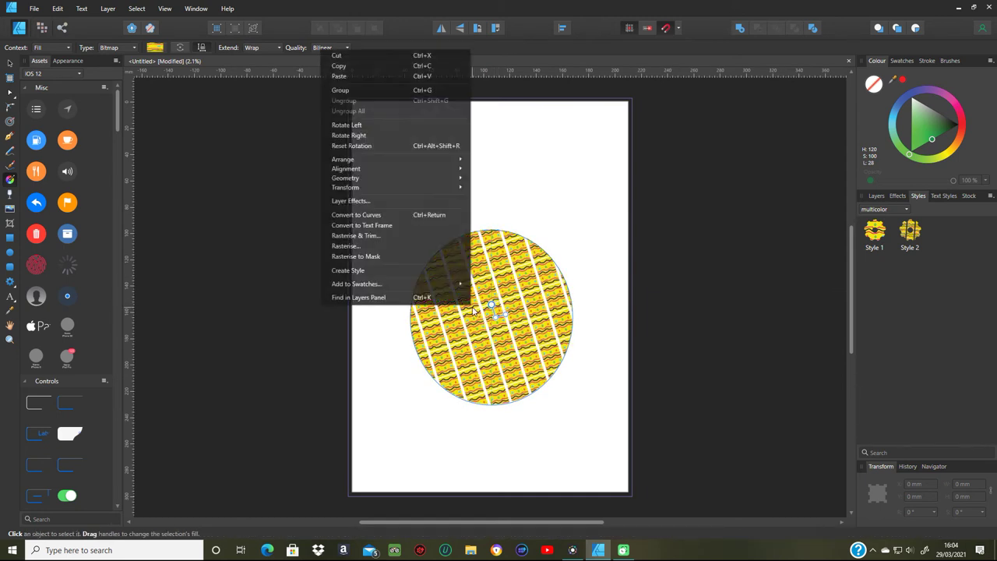
{"action": "left_click", "coordinate": [375, 270]}
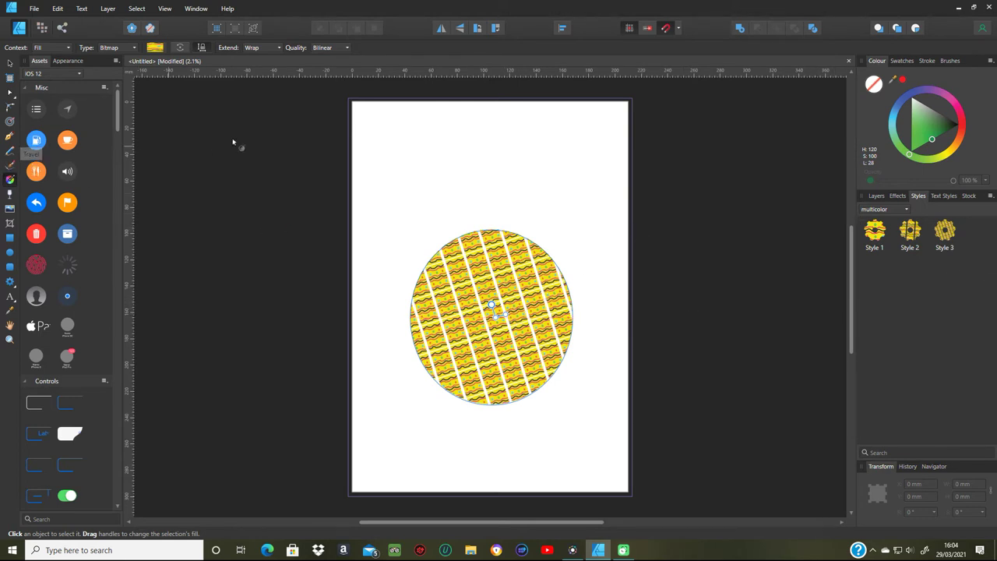
Step: Delete the patterned circle from the page
{"action": "left_click", "coordinate": [8, 63]}
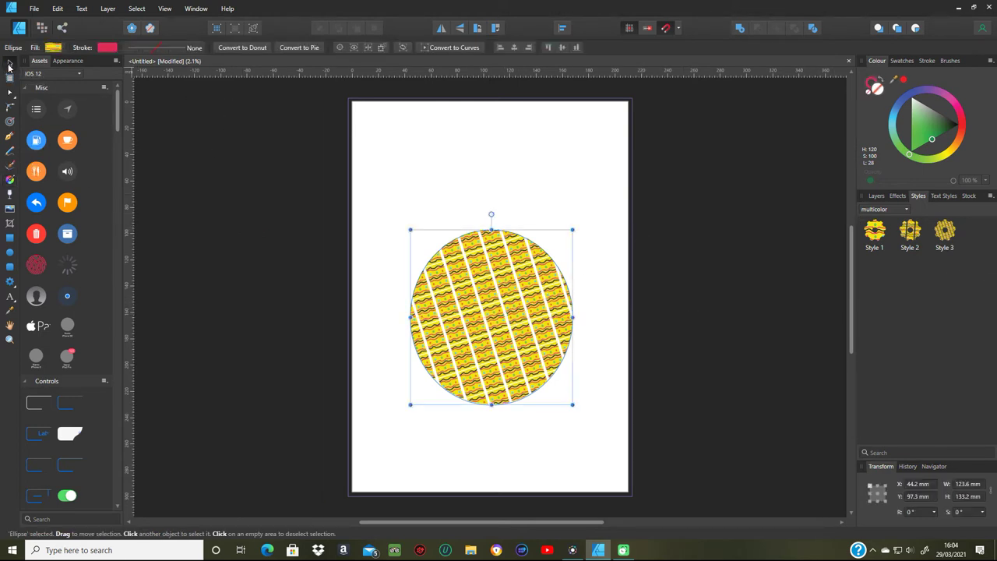
{"action": "left_click", "coordinate": [56, 8]}
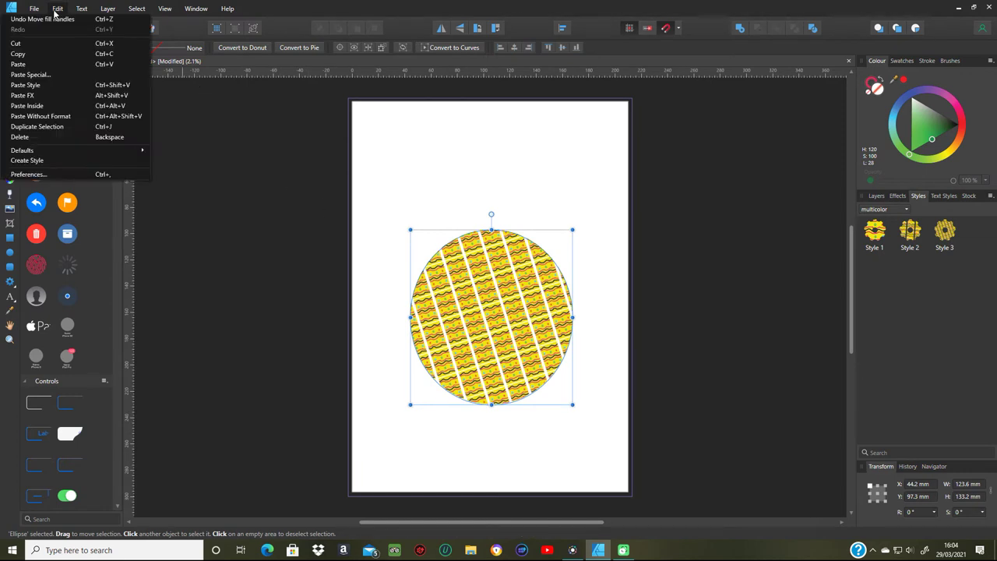
{"action": "left_click", "coordinate": [52, 137]}
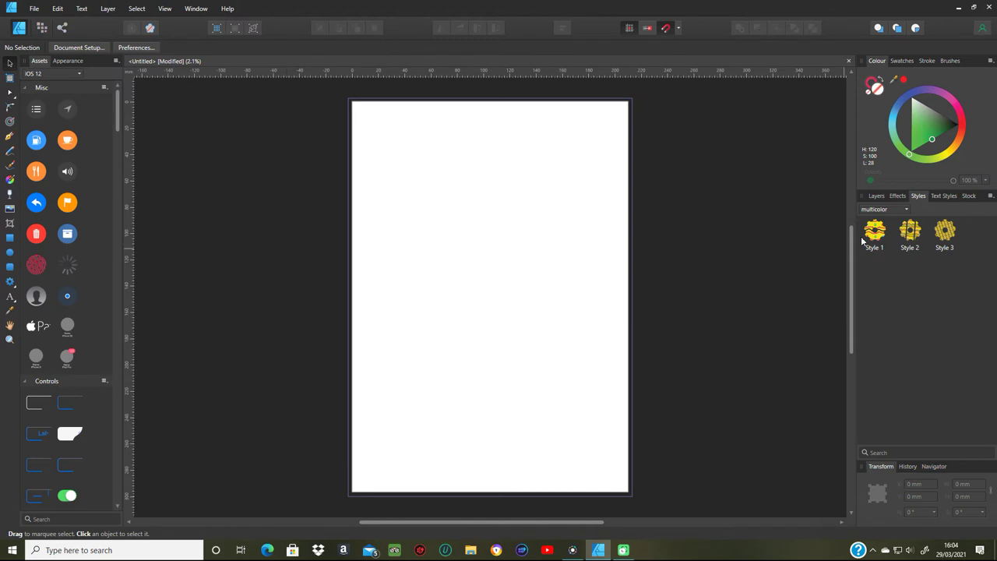
Step: Draw a large heart in the upper half and fill it with Style 3
{"action": "left_click", "coordinate": [15, 286]}
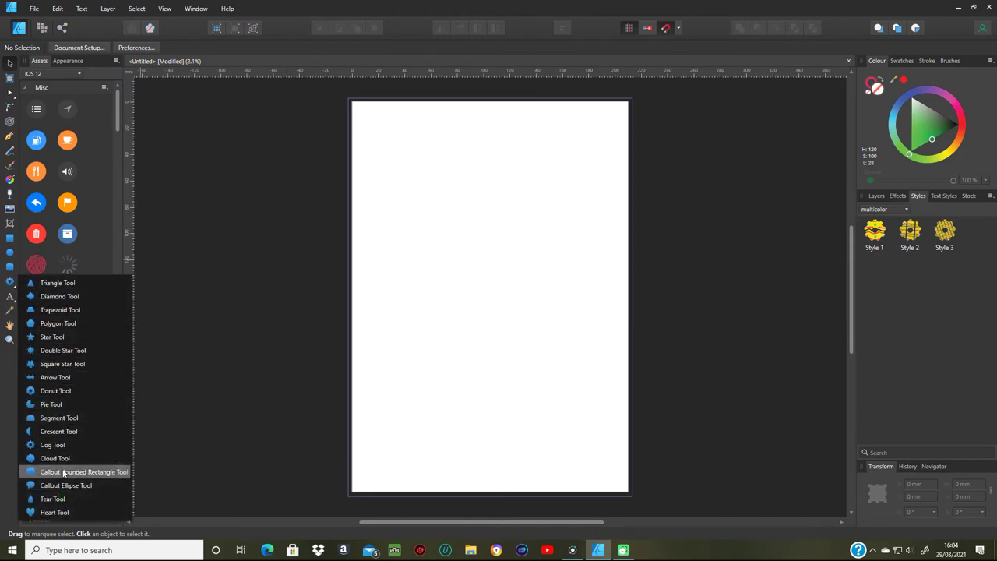
{"action": "left_click", "coordinate": [60, 513]}
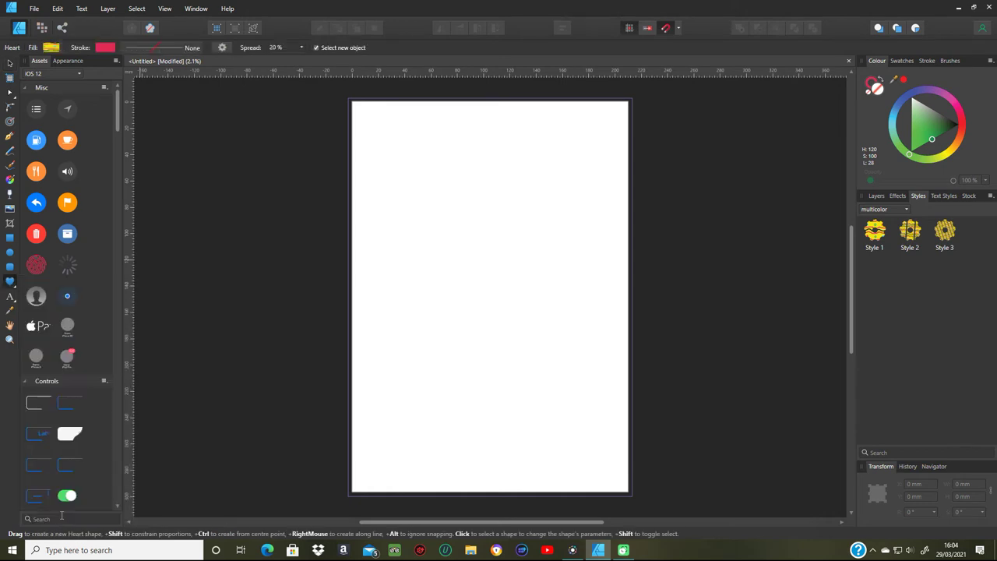
{"action": "left_click_drag", "start_coordinate": [398, 141], "coordinate": [587, 337]}
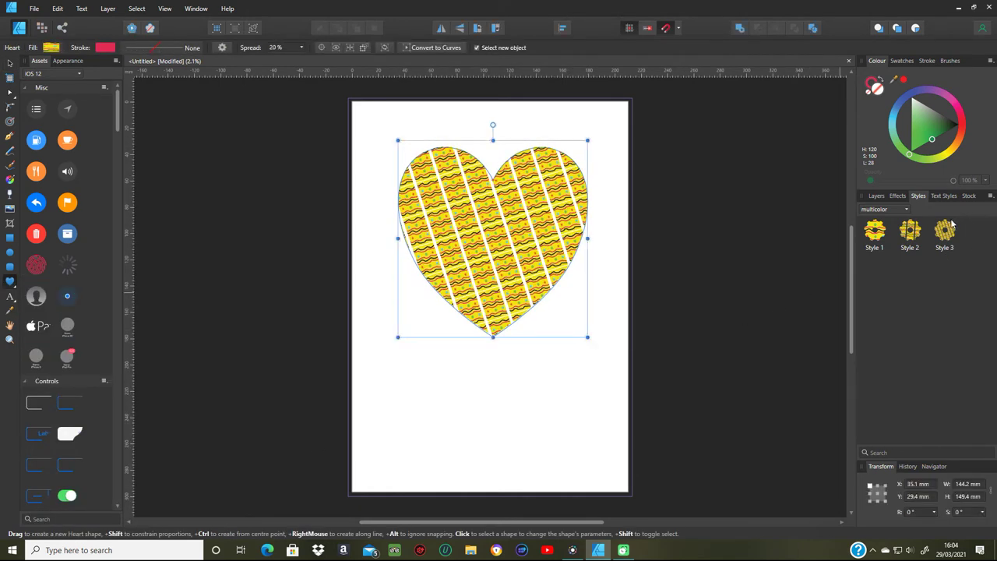
{"action": "left_click", "coordinate": [916, 237]}
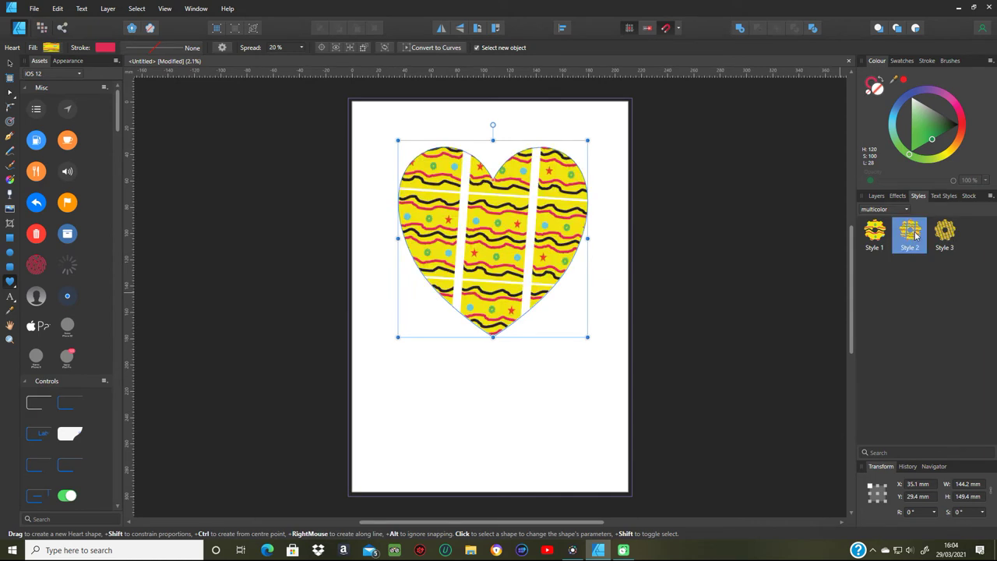
{"action": "left_click", "coordinate": [876, 233]}
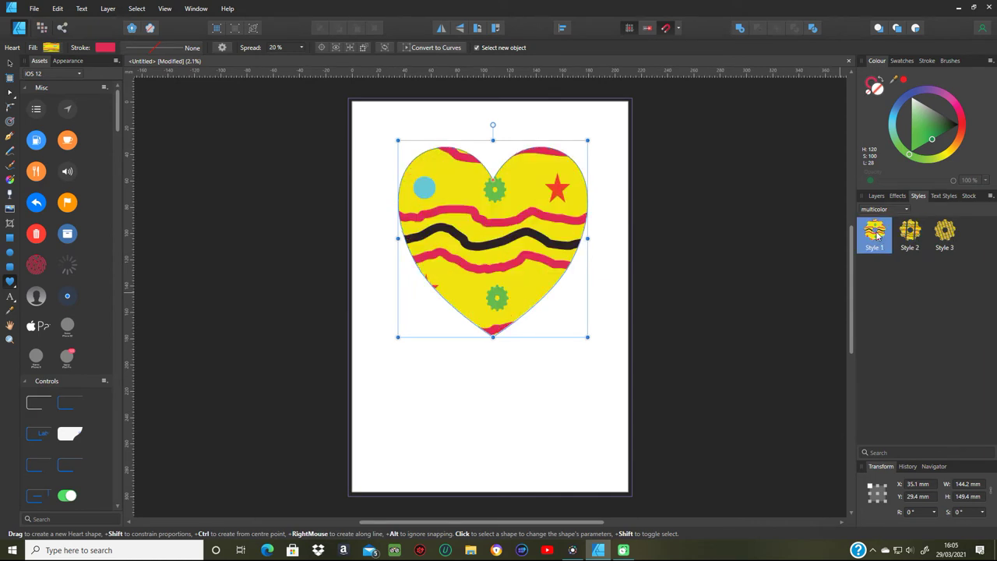
{"action": "left_click", "coordinate": [919, 234]}
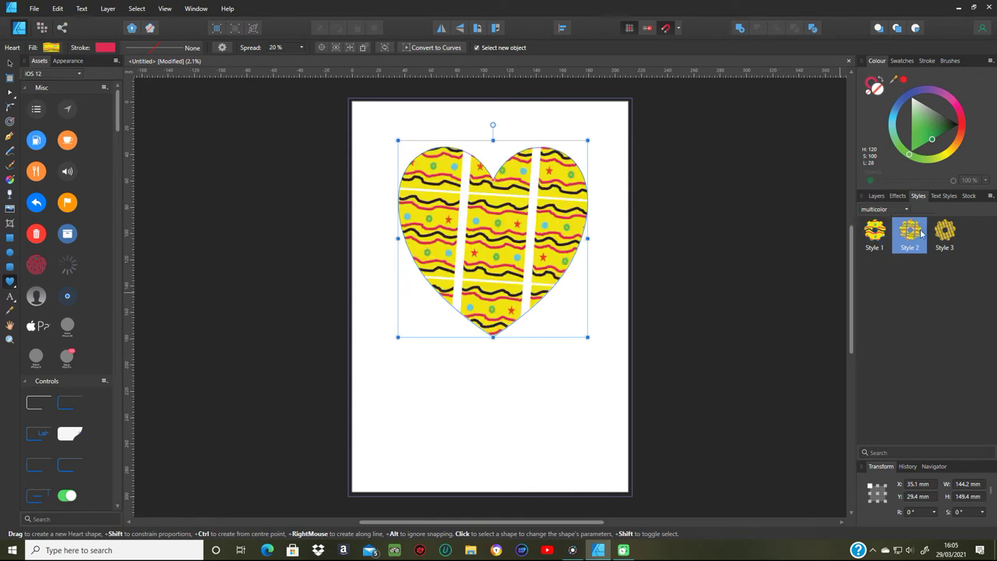
{"action": "left_click", "coordinate": [950, 232]}
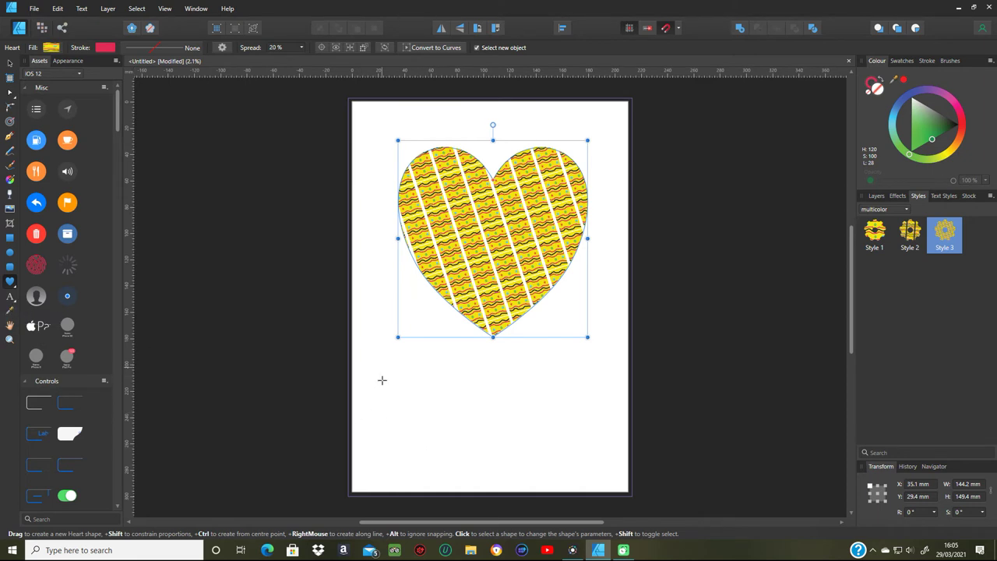
Step: Undo the stray thin second heart and start an art text box below the heart
{"action": "mouse_move", "coordinate": [382, 379]}
{"action": "left_mouse_down"}
{"action": "mouse_move", "coordinate": [455, 441]}
{"action": "mouse_move", "coordinate": [489, 452]}
{"action": "mouse_move", "coordinate": [370, 372]}
{"action": "mouse_move", "coordinate": [313, 367]}
{"action": "left_mouse_up"}
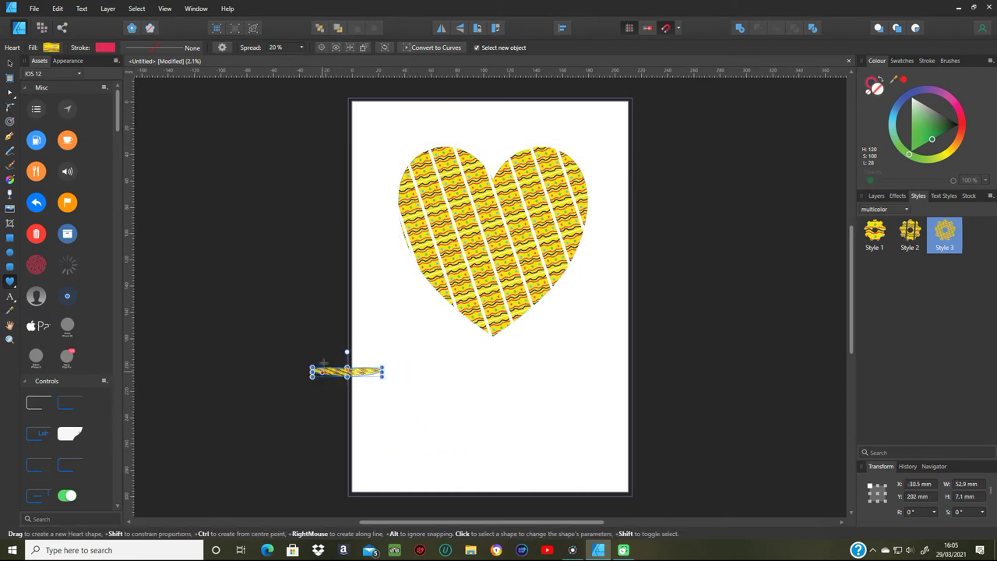
{"action": "left_click", "coordinate": [57, 8]}
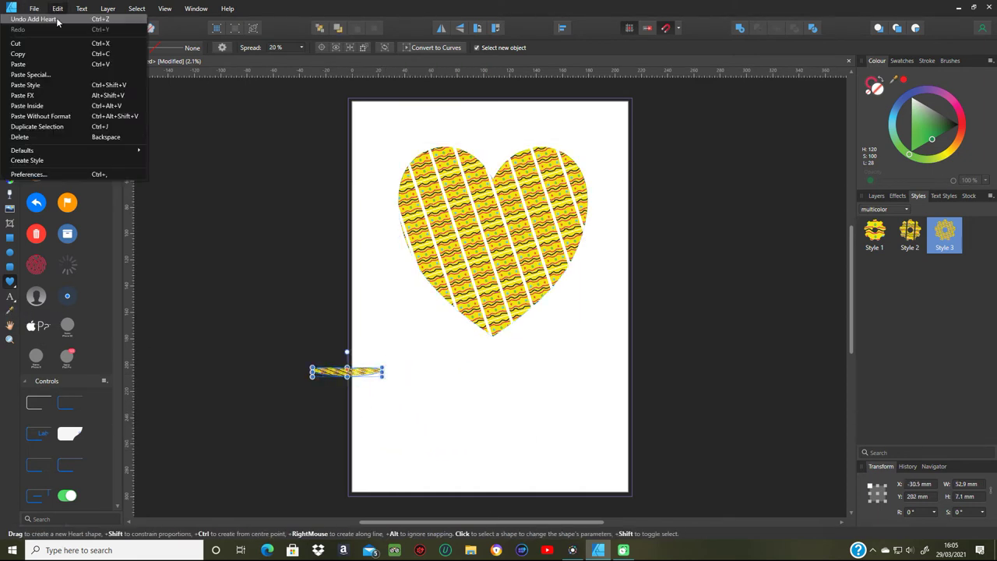
{"action": "left_click", "coordinate": [60, 23]}
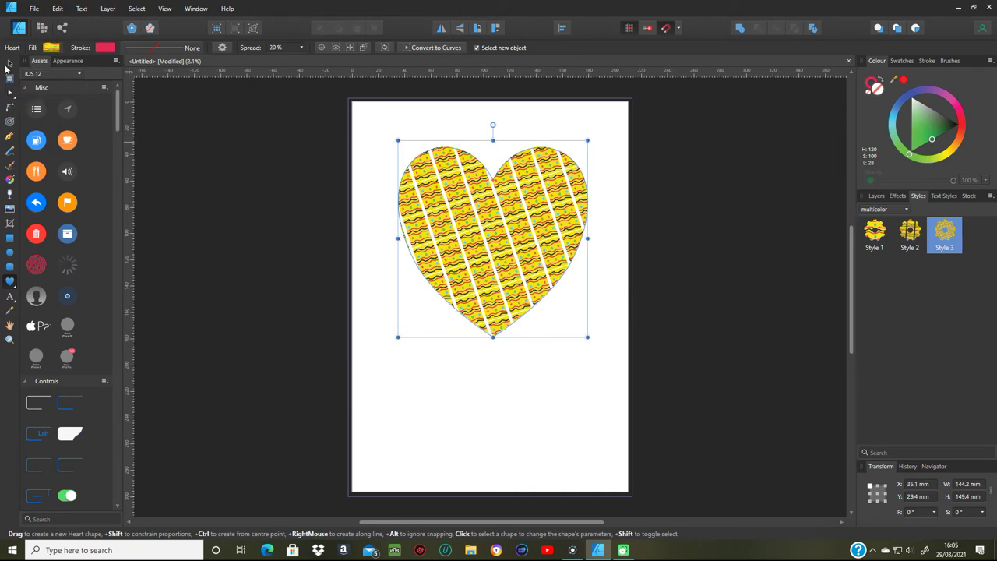
{"action": "left_click", "coordinate": [10, 63]}
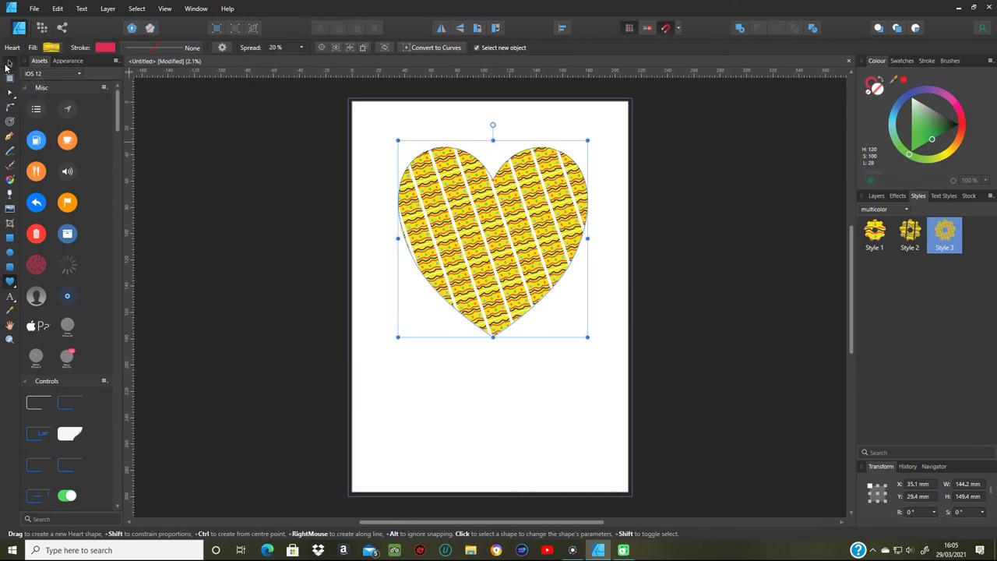
{"action": "left_click", "coordinate": [9, 297]}
{"action": "left_click_drag", "start_coordinate": [380, 361], "coordinate": [443, 418]}
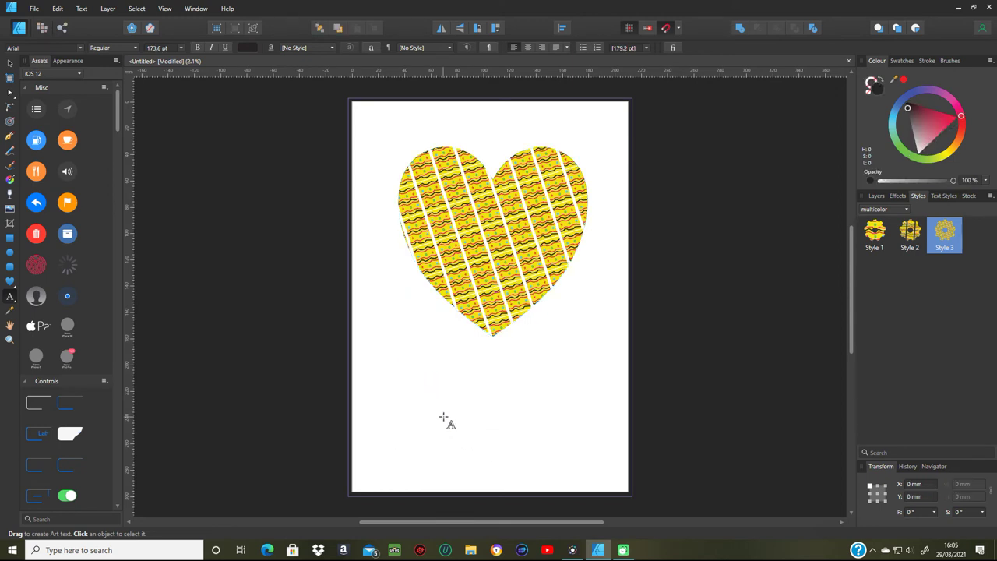
Step: Discard the mistyped text and type 'Hello' as art text below the heart
{"action": "type", "text": "yh"}
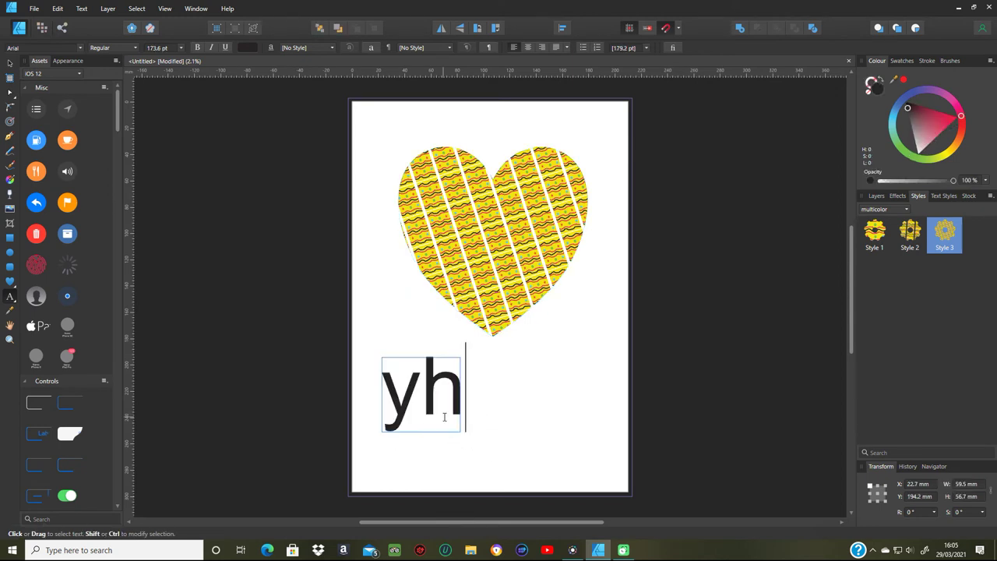
{"action": "type", "text": "we"}
{"action": "key", "text": "BackSpace"}
{"action": "key", "text": "BackSpace"}
{"action": "key", "text": "BackSpace"}
{"action": "key", "text": "BackSpace"}
{"action": "key", "text": "Escape"}
{"action": "left_click", "coordinate": [443, 417]}
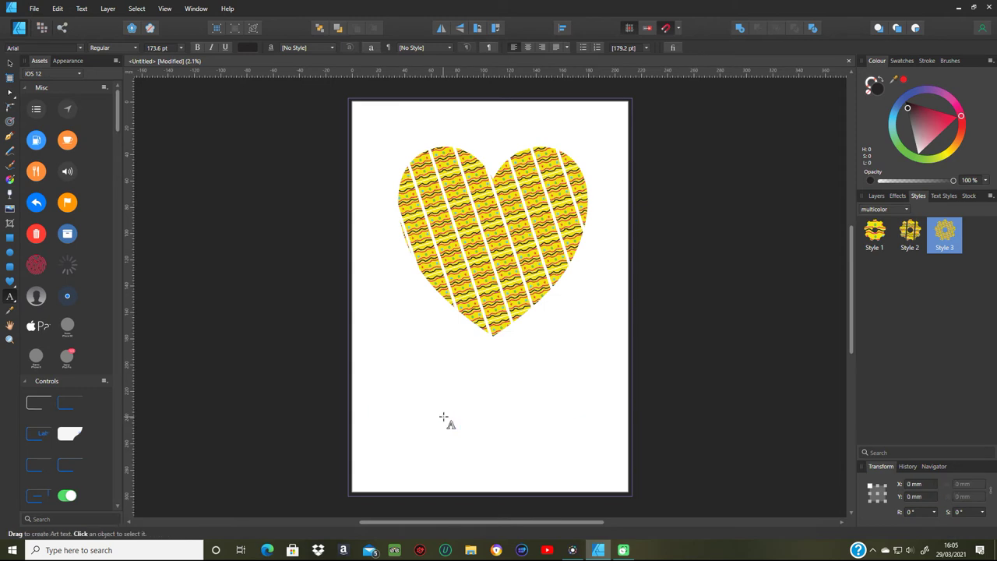
{"action": "type", "text": "Hello"}
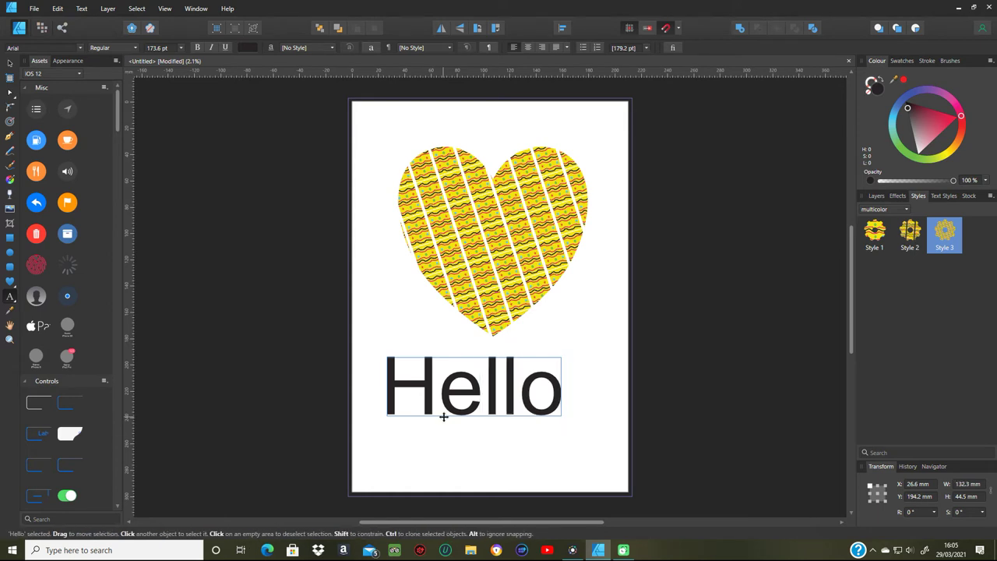
{"action": "key", "text": "Escape"}
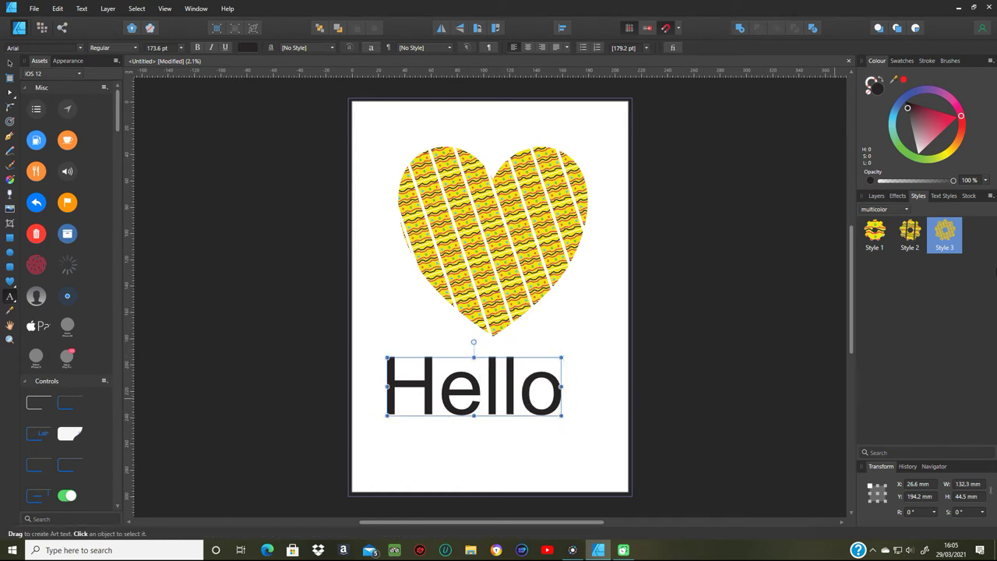
Step: Fill Hello with Style 3's yellow wavy pattern and enlarge it to 207.4 pt
{"action": "left_click", "coordinate": [948, 238]}
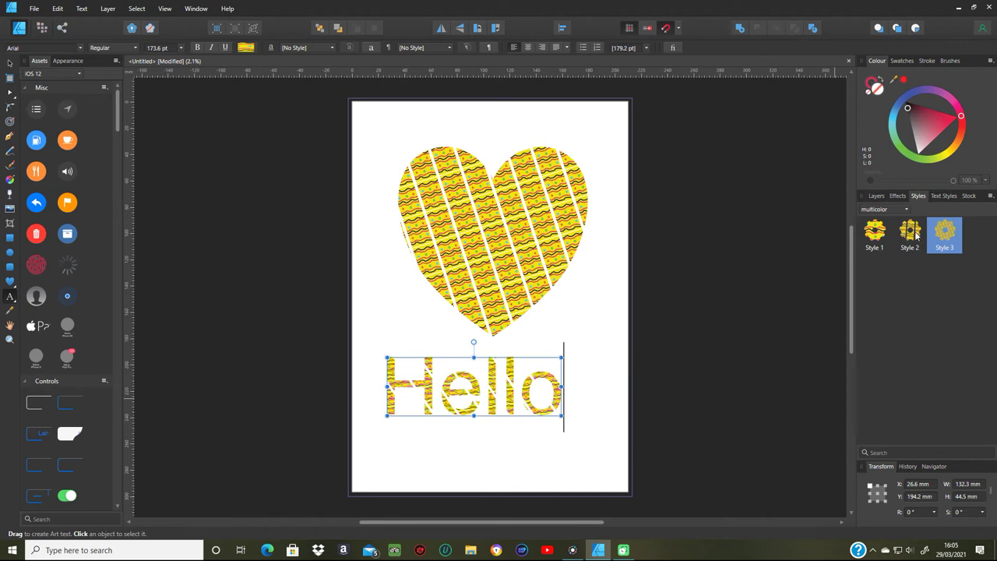
{"action": "left_click", "coordinate": [916, 236]}
{"action": "left_click", "coordinate": [870, 230]}
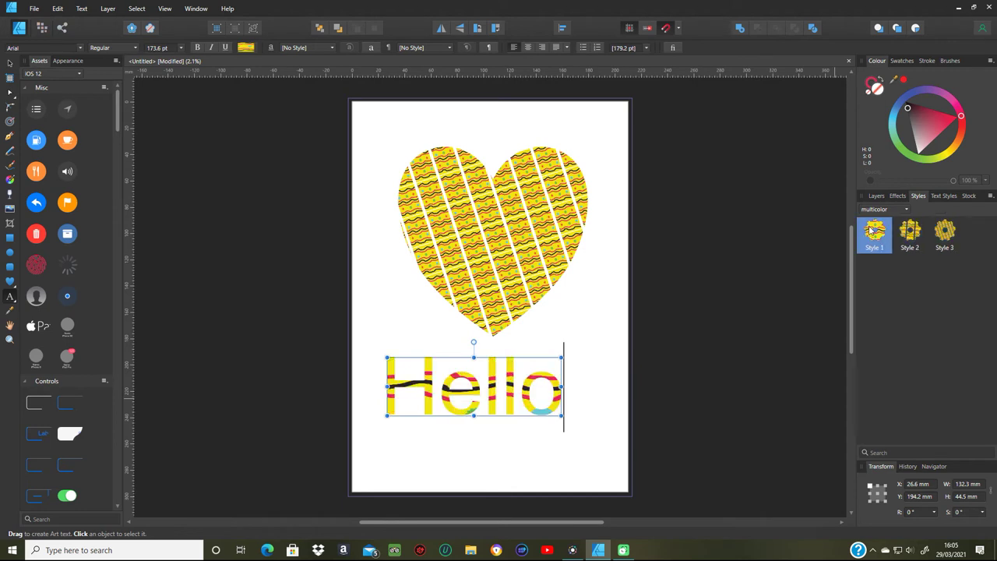
{"action": "left_click", "coordinate": [910, 230]}
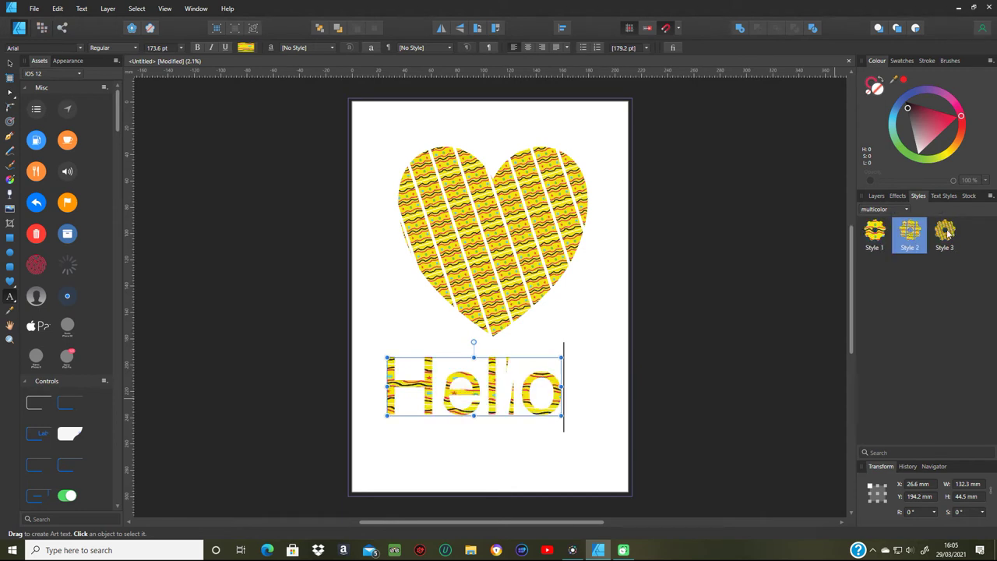
{"action": "left_click", "coordinate": [948, 232]}
{"action": "left_click", "coordinate": [911, 233]}
{"action": "left_click", "coordinate": [878, 231]}
{"action": "left_click", "coordinate": [942, 234]}
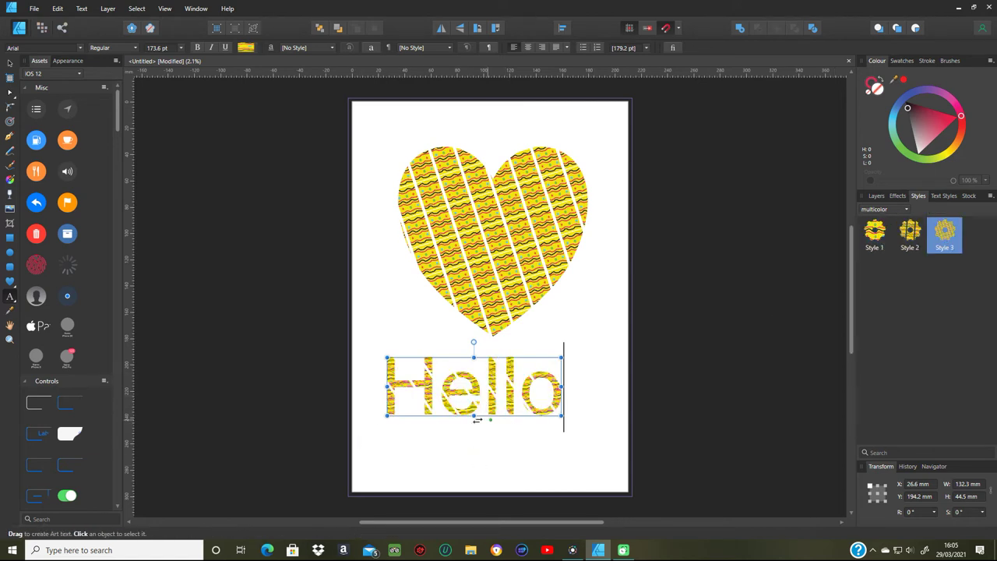
{"action": "left_click_drag", "start_coordinate": [562, 414], "coordinate": [590, 441]}
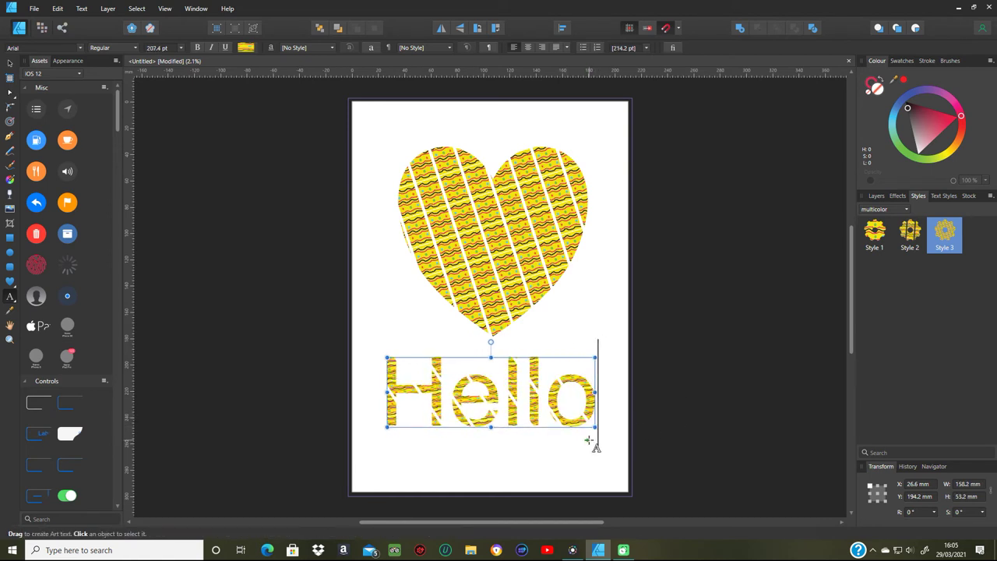
Step: Give Hello a 3D effect and the heart a 46.5 px white inner glow and 20.7 px outer shadow
{"action": "left_click", "coordinate": [899, 197]}
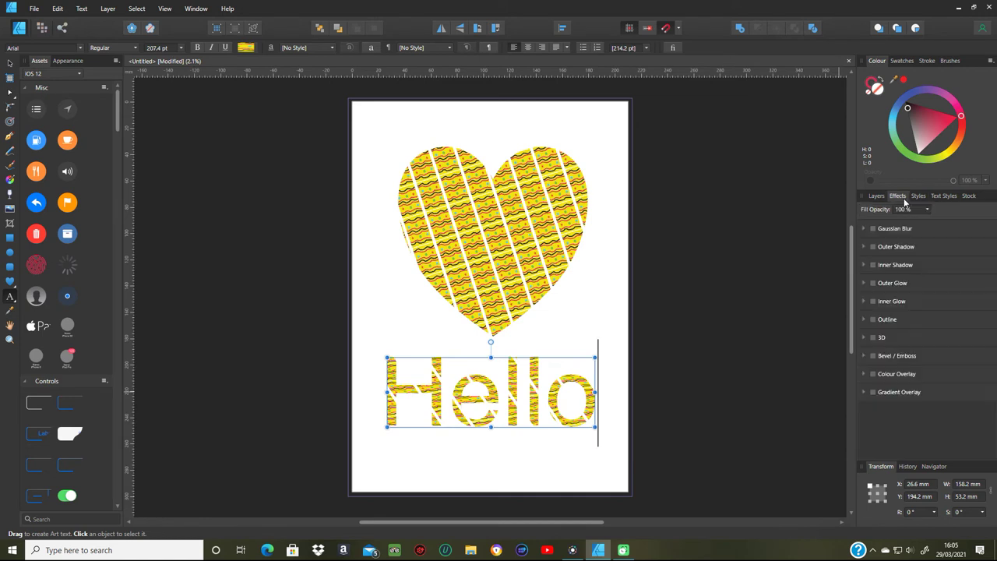
{"action": "left_click", "coordinate": [873, 337]}
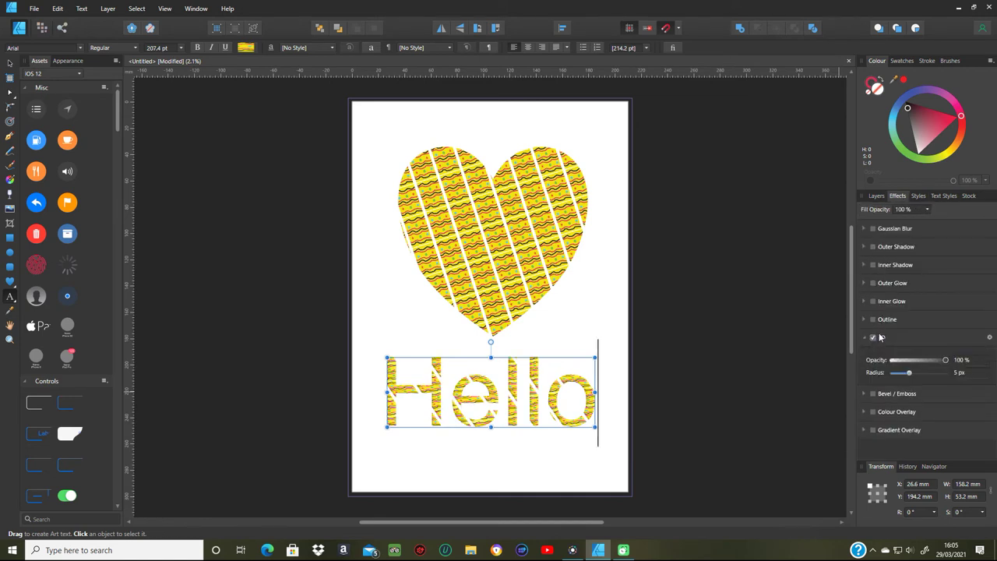
{"action": "left_click", "coordinate": [518, 250]}
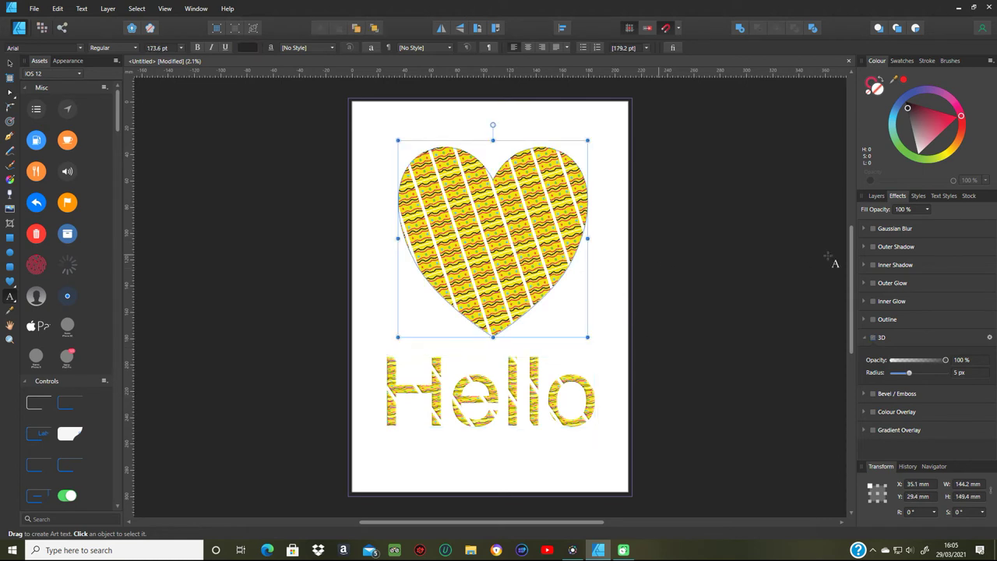
{"action": "left_click", "coordinate": [873, 302]}
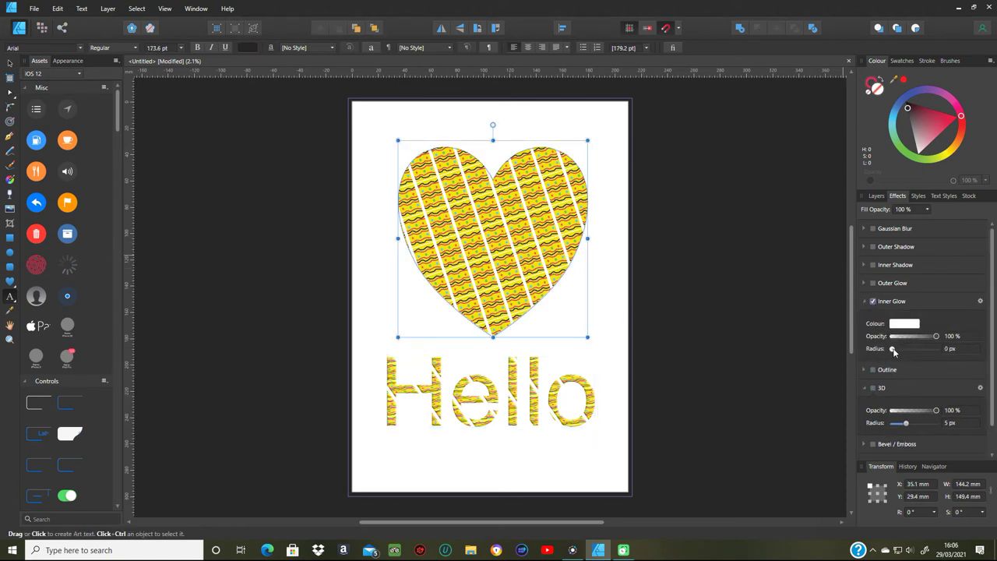
{"action": "left_click_drag", "start_coordinate": [894, 349], "coordinate": [930, 354]}
{"action": "left_click", "coordinate": [872, 246]}
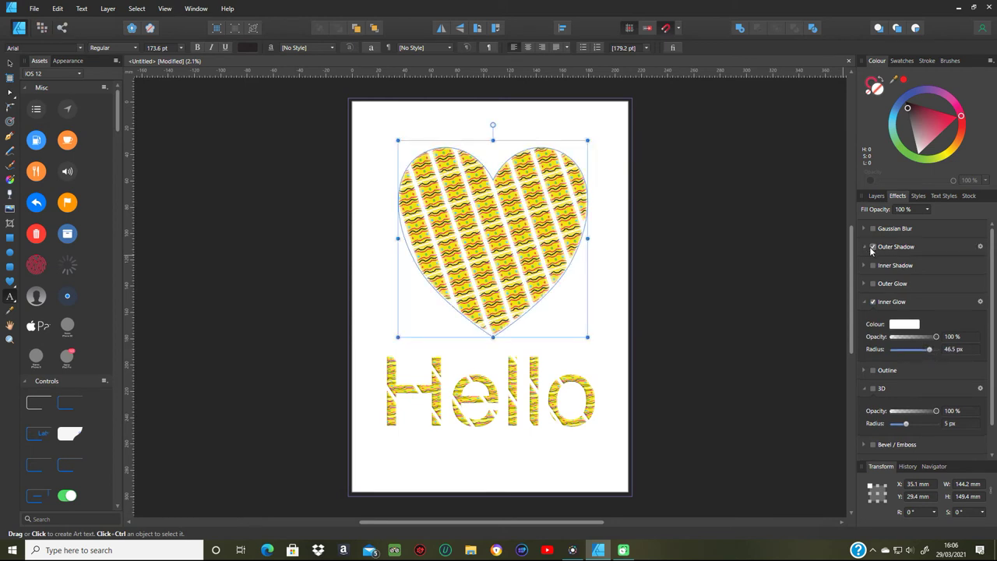
{"action": "left_click_drag", "start_coordinate": [892, 307], "coordinate": [916, 304]}
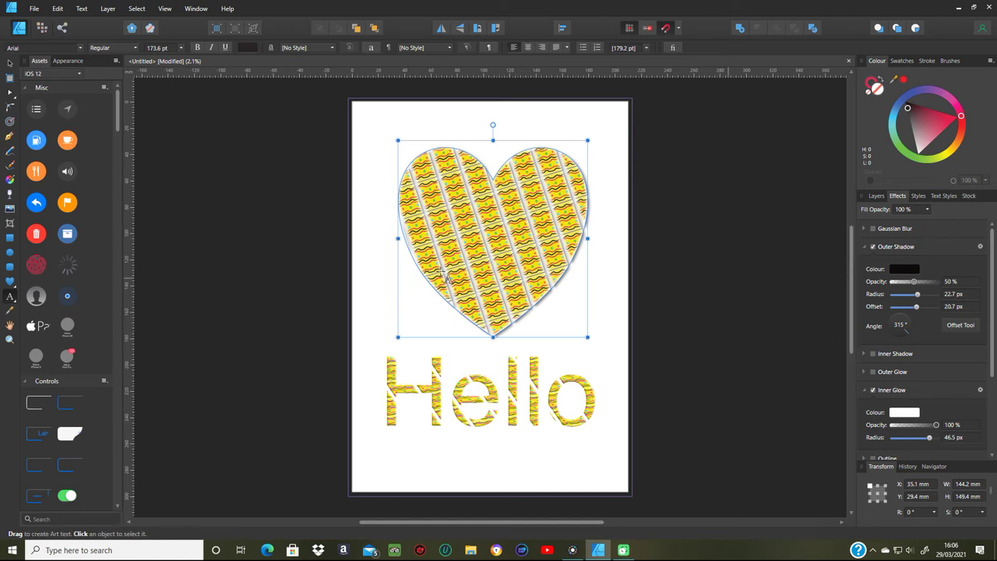
Step: Set the heart's outer shadow to 33.1 px radius and 89.6 px offset, then show Styles again
{"action": "left_click", "coordinate": [873, 228]}
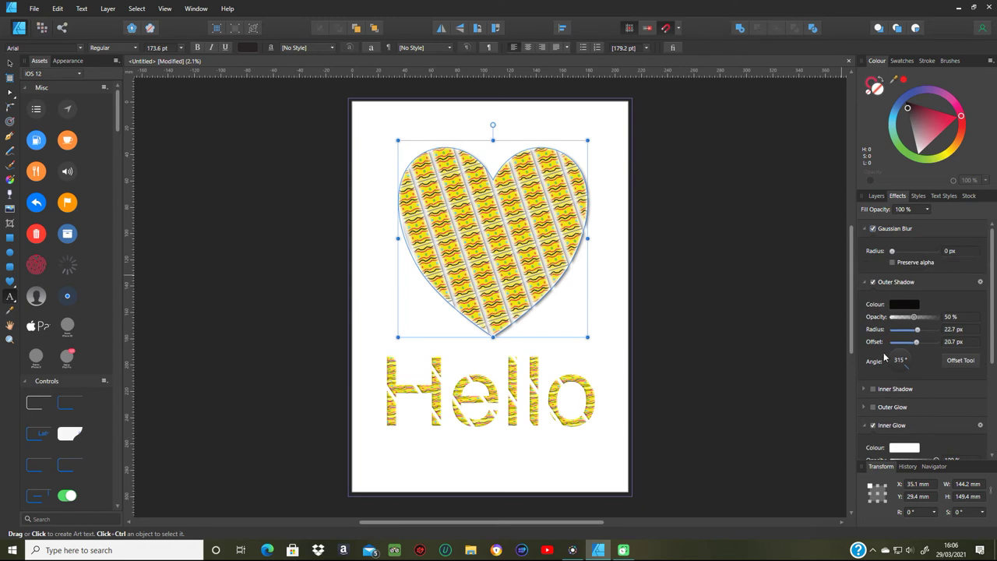
{"action": "left_click", "coordinate": [918, 330]}
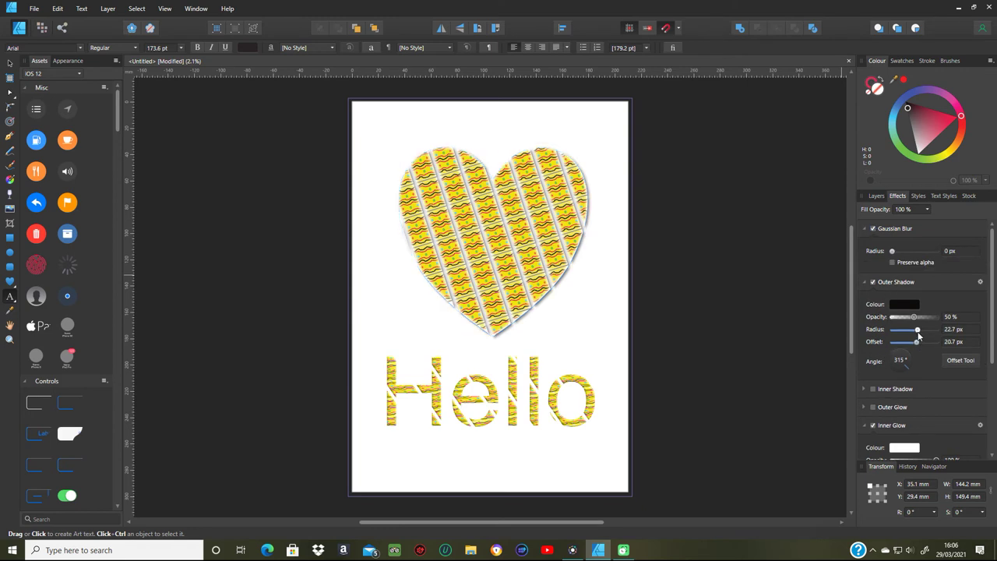
{"action": "left_click_drag", "start_coordinate": [921, 333], "coordinate": [932, 330]}
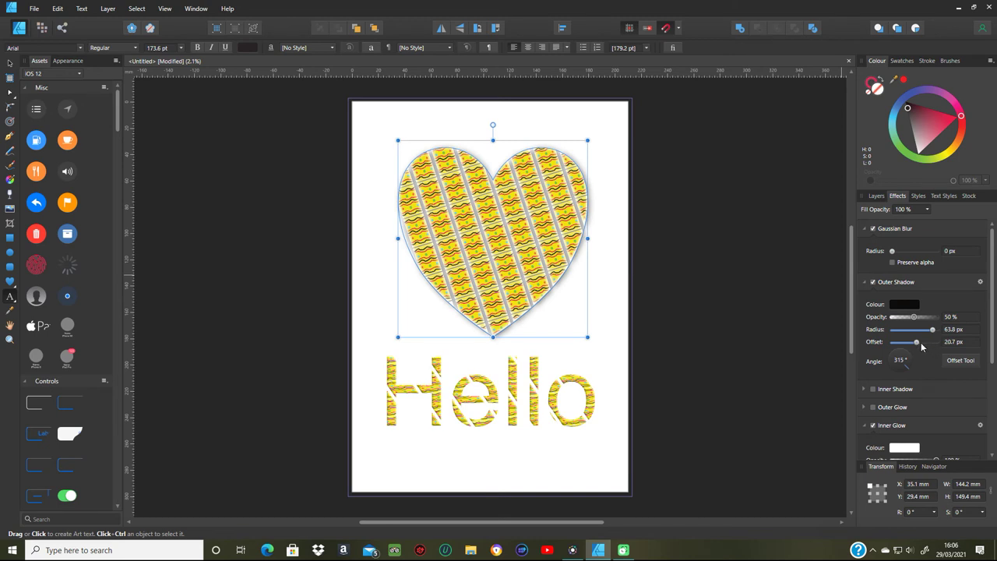
{"action": "mouse_move", "coordinate": [919, 343]}
{"action": "left_mouse_down"}
{"action": "mouse_move", "coordinate": [936, 343]}
{"action": "mouse_move", "coordinate": [929, 330]}
{"action": "mouse_move", "coordinate": [944, 332]}
{"action": "mouse_move", "coordinate": [924, 334]}
{"action": "left_mouse_up"}
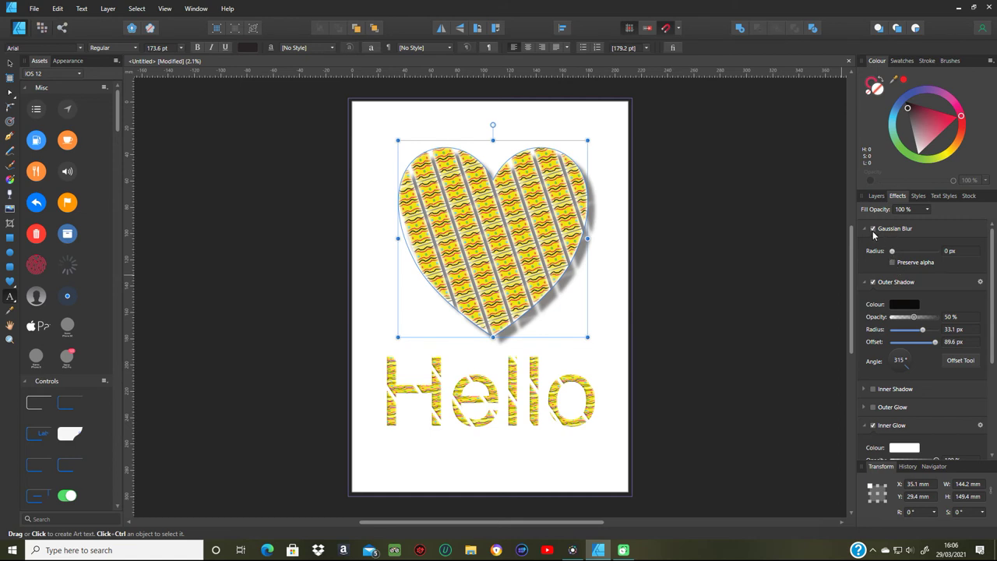
{"action": "left_click", "coordinate": [872, 229]}
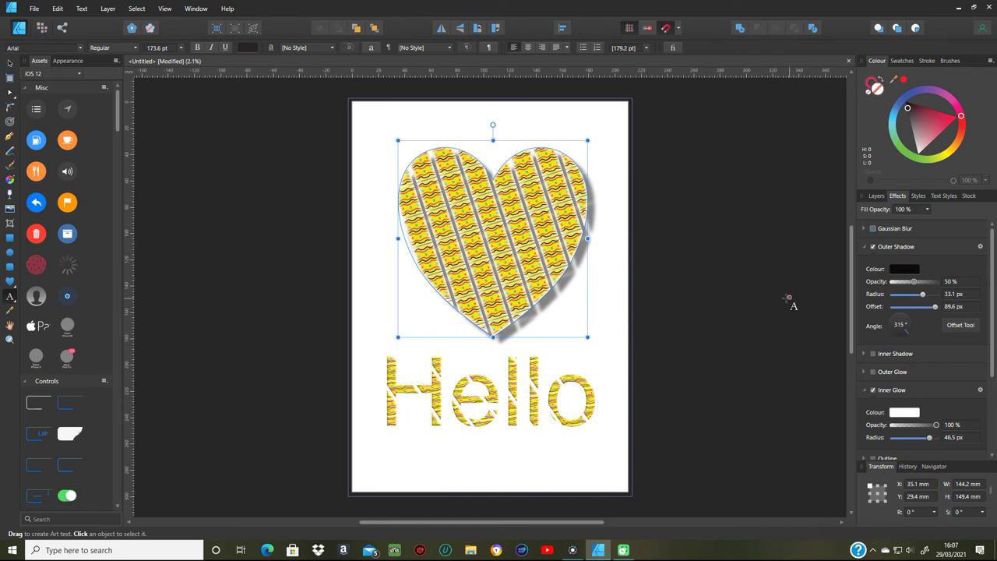
{"action": "left_click", "coordinate": [919, 196]}
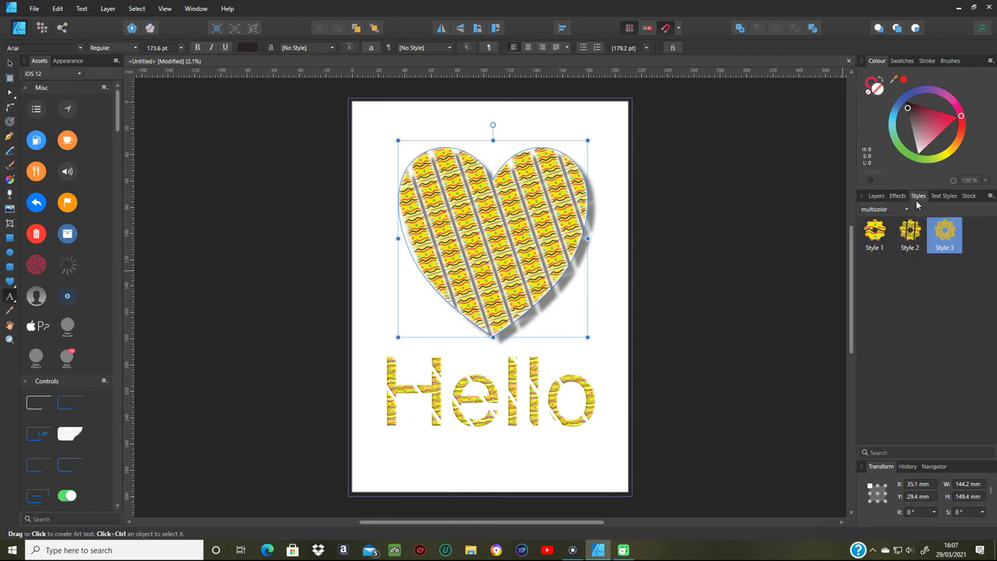